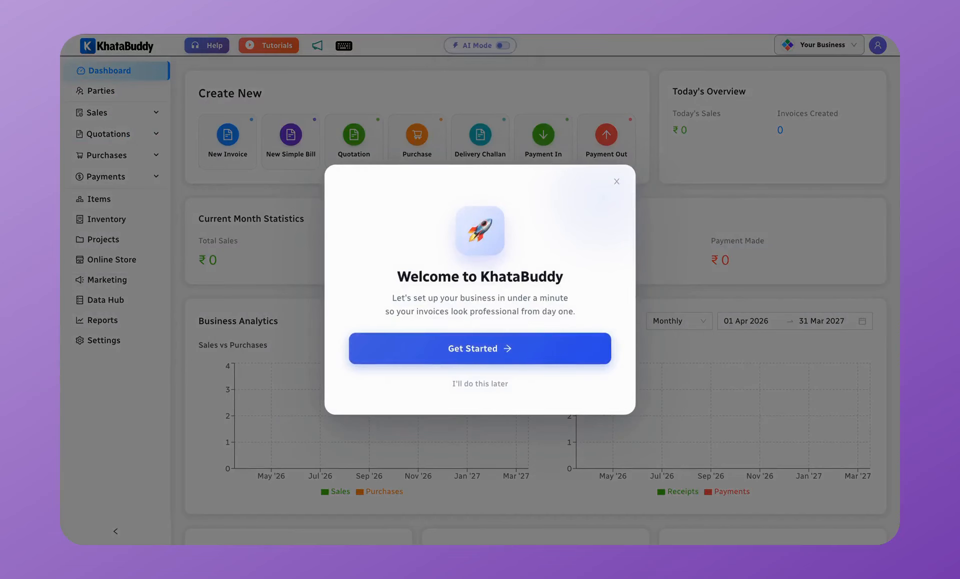
Step: Start the business setup wizard from the Welcome to KhataBuddy dialog
{"action": "left_click", "coordinate": [510, 354]}
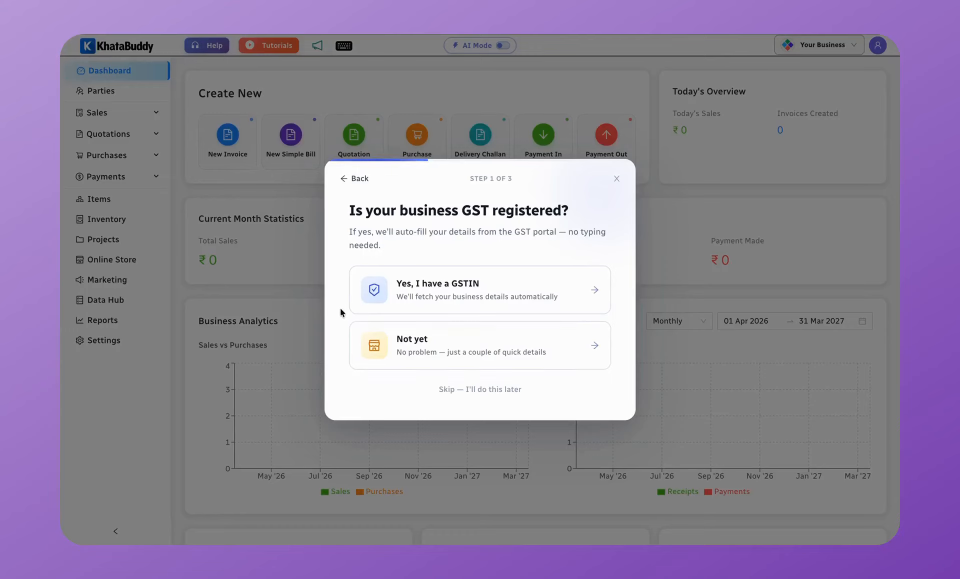
Step: Enter the business GSTIN, then accept the fetched company details and logo to finish setup
{"action": "left_click", "coordinate": [447, 295]}
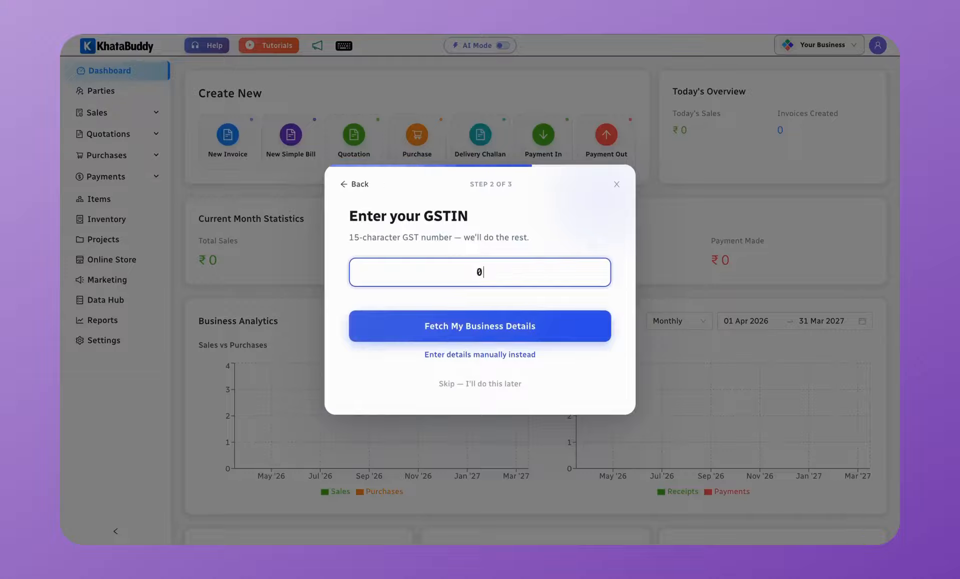
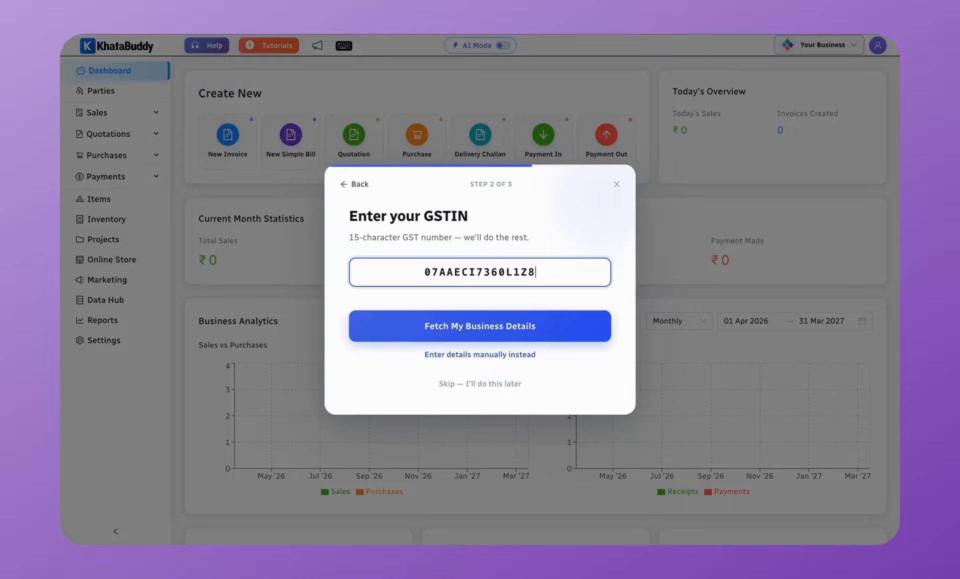
{"action": "key", "text": "Return"}
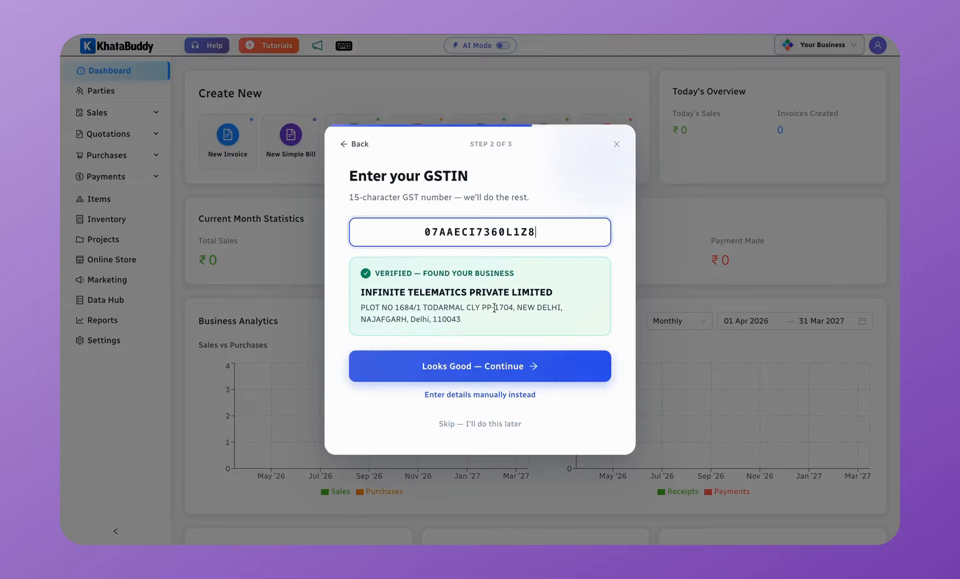
{"action": "left_click", "coordinate": [478, 370]}
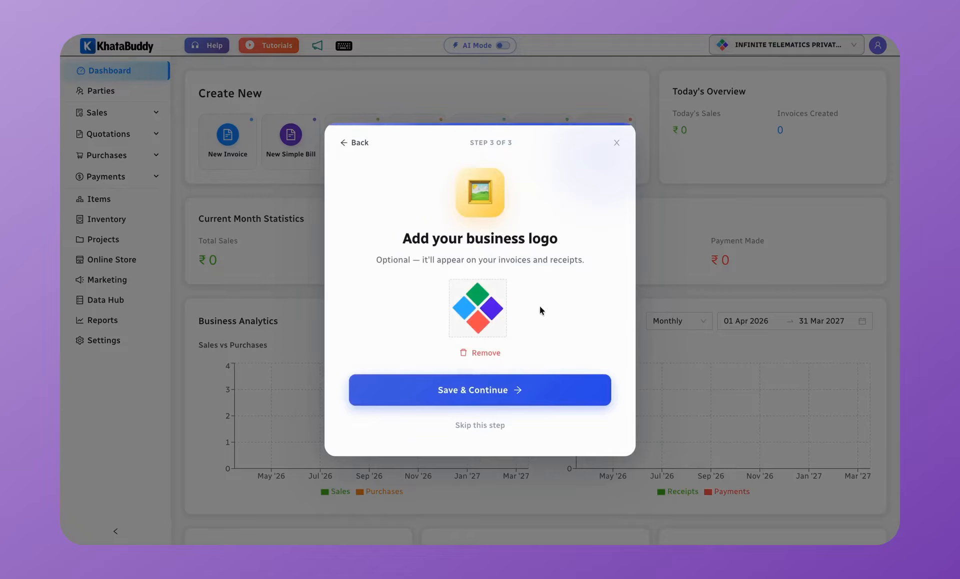
{"action": "left_click", "coordinate": [457, 392]}
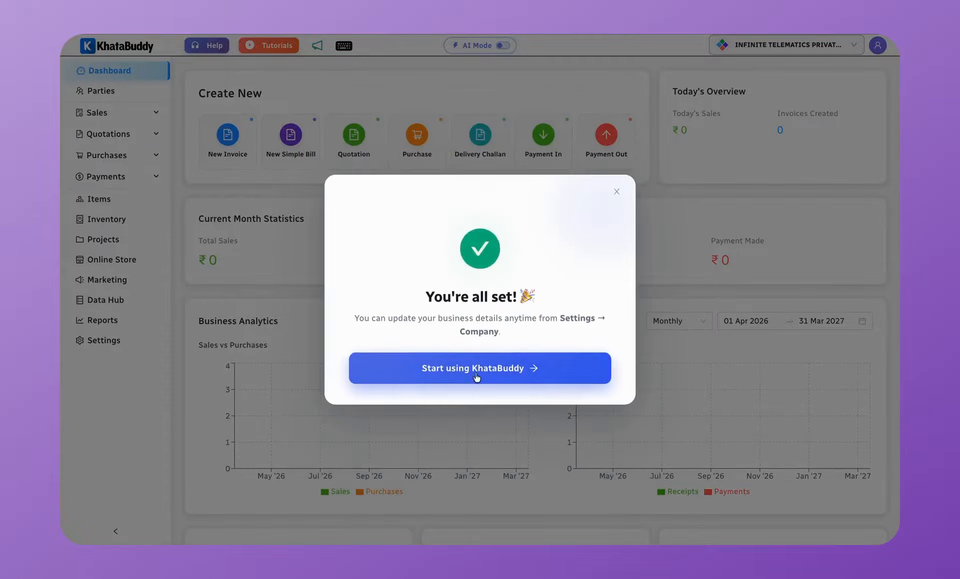
Step: Dismiss the setup confirmation, review the all-zero dashboard, and go to the empty Items page
{"action": "left_click", "coordinate": [490, 368]}
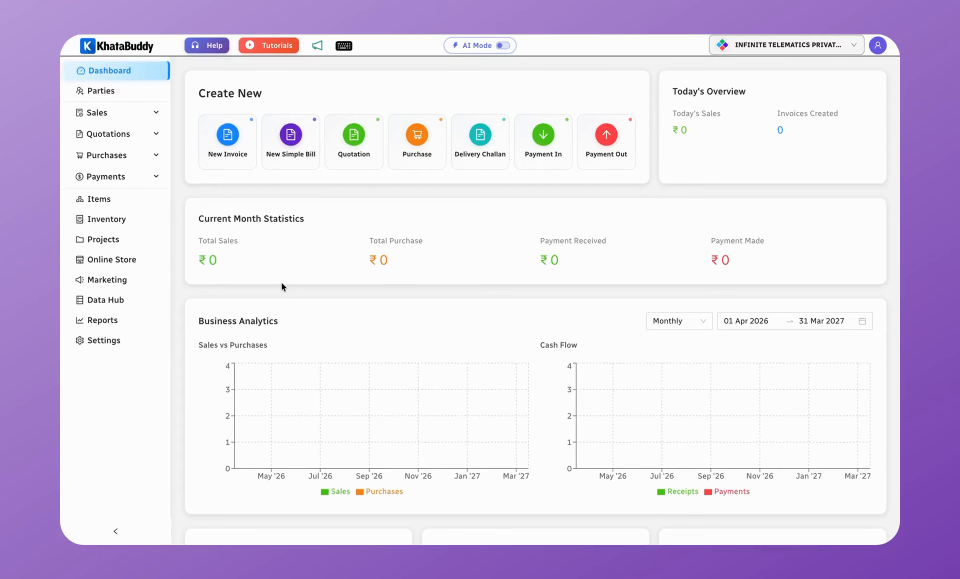
{"action": "scroll", "coordinate": [281, 282], "scroll_direction": "down", "scroll_amount": 2}
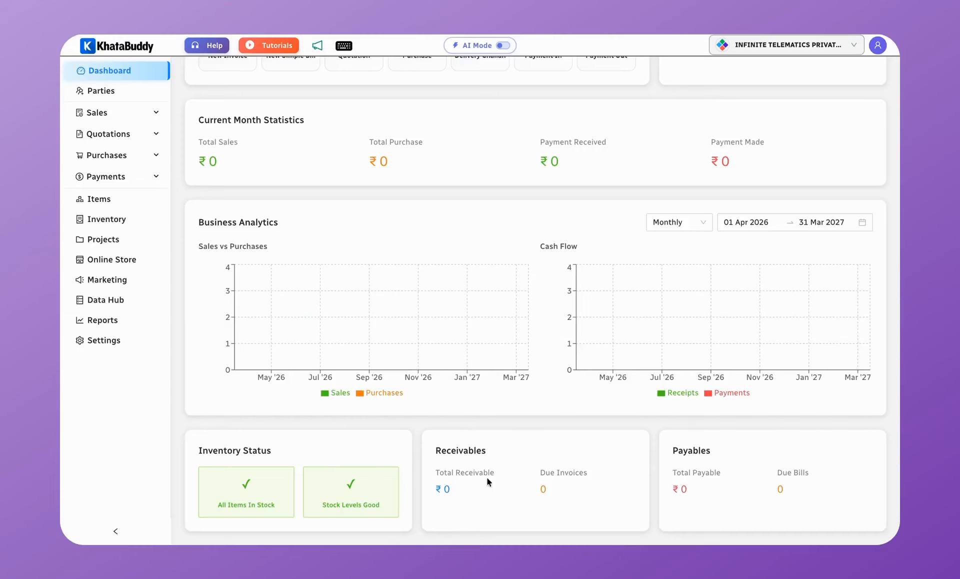
{"action": "scroll", "coordinate": [611, 469], "scroll_direction": "up", "scroll_amount": 2}
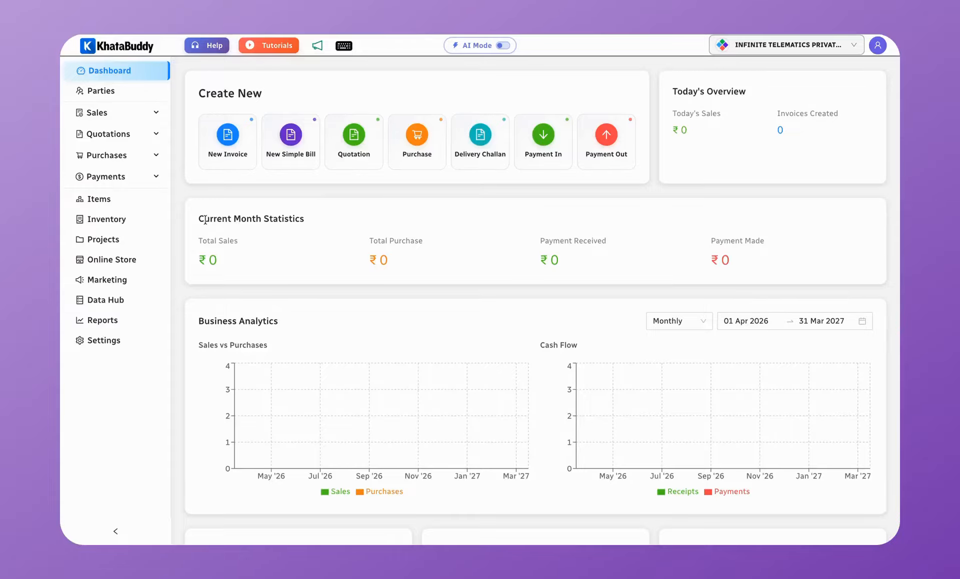
{"action": "left_click", "coordinate": [129, 207]}
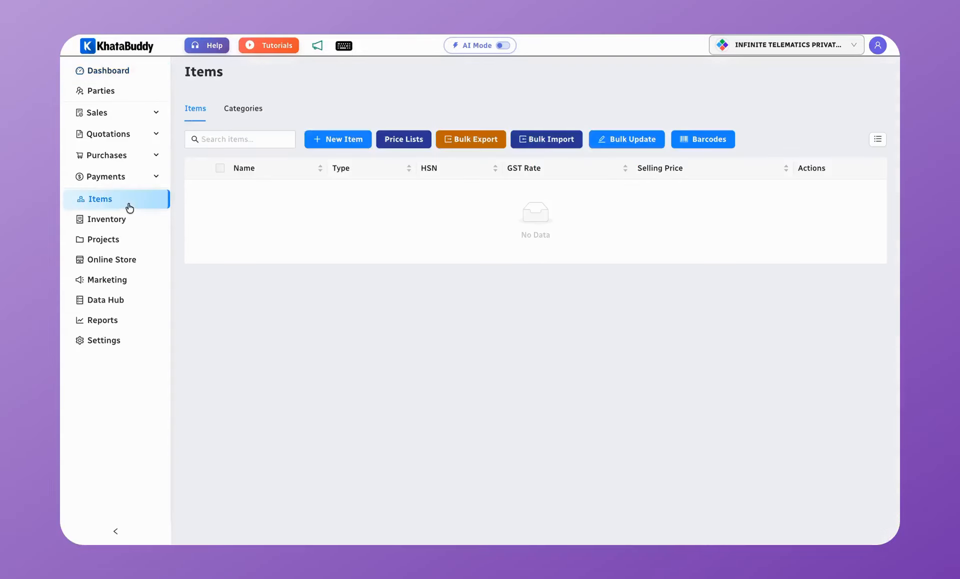
Step: Start a new Product item named Mobile Phone with an 18% tax rate
{"action": "left_click", "coordinate": [358, 140]}
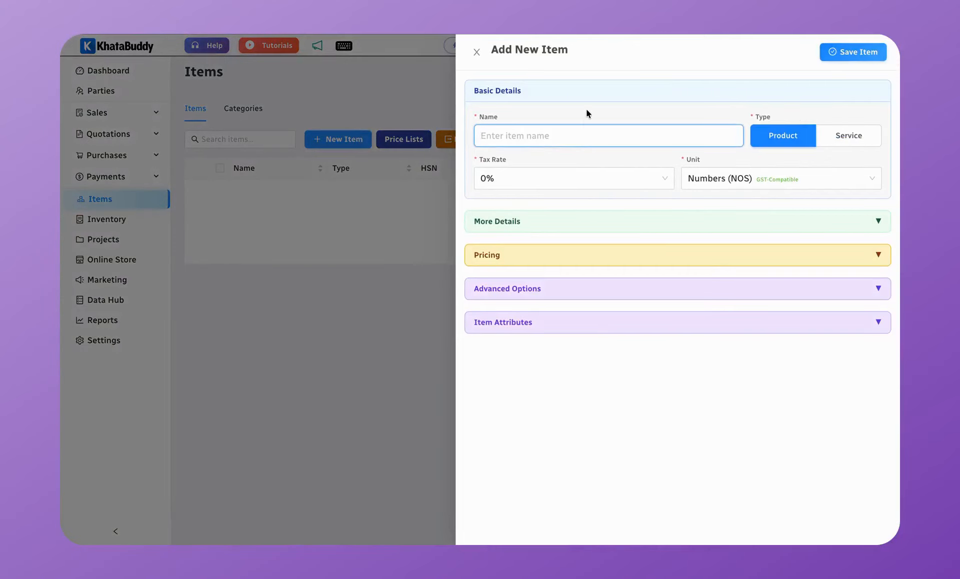
{"action": "type", "text": "Mobile Phon"}
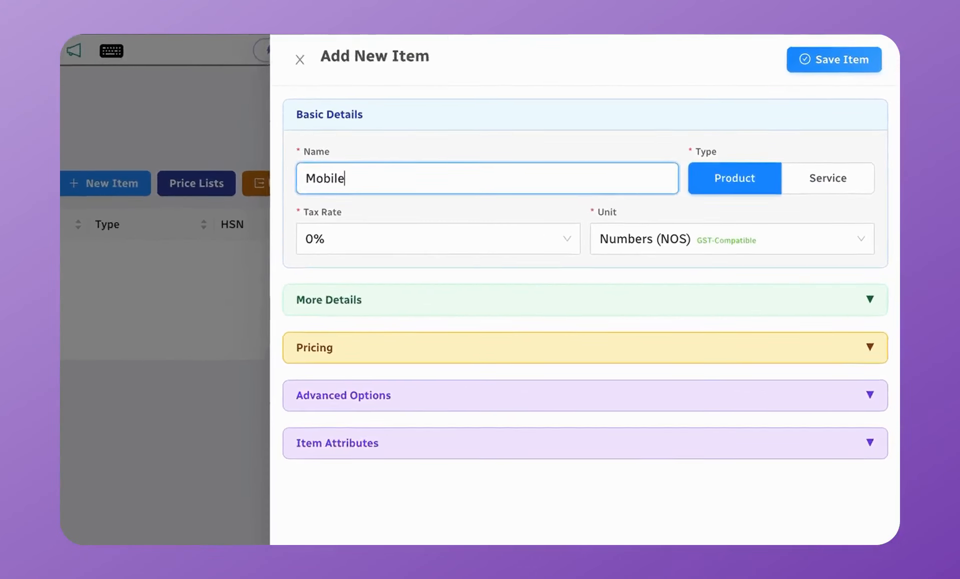
{"action": "type", "text": "e"}
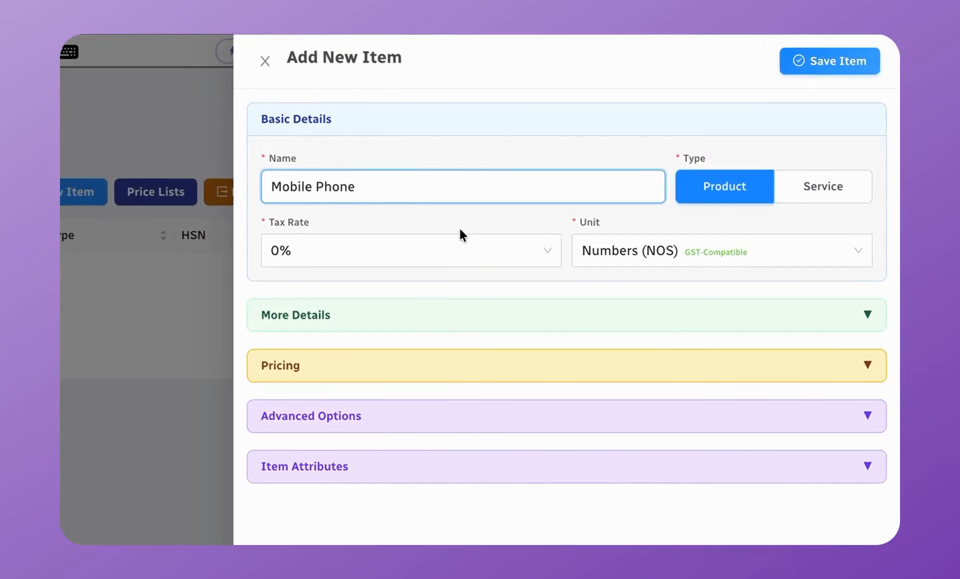
{"action": "left_click", "coordinate": [734, 197]}
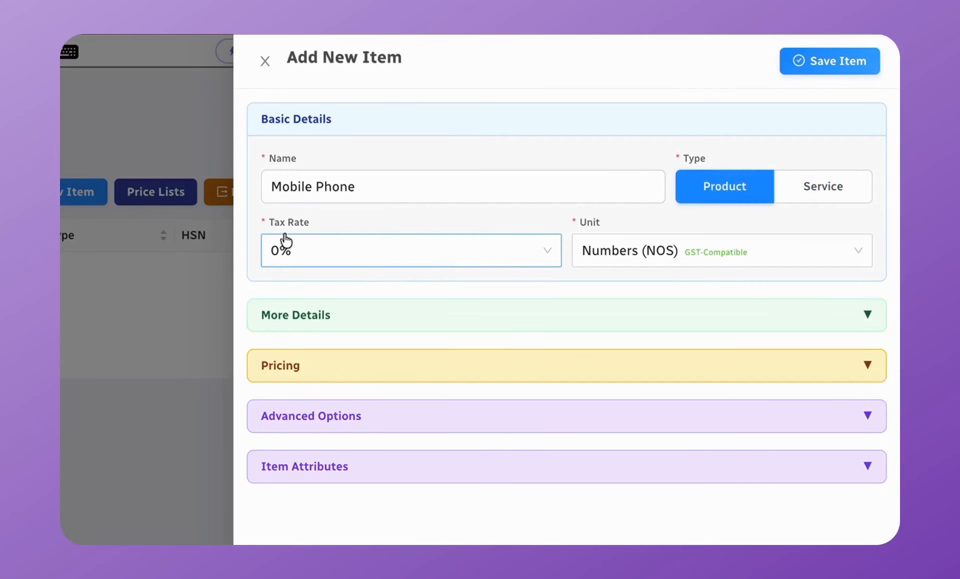
{"action": "left_click", "coordinate": [366, 259]}
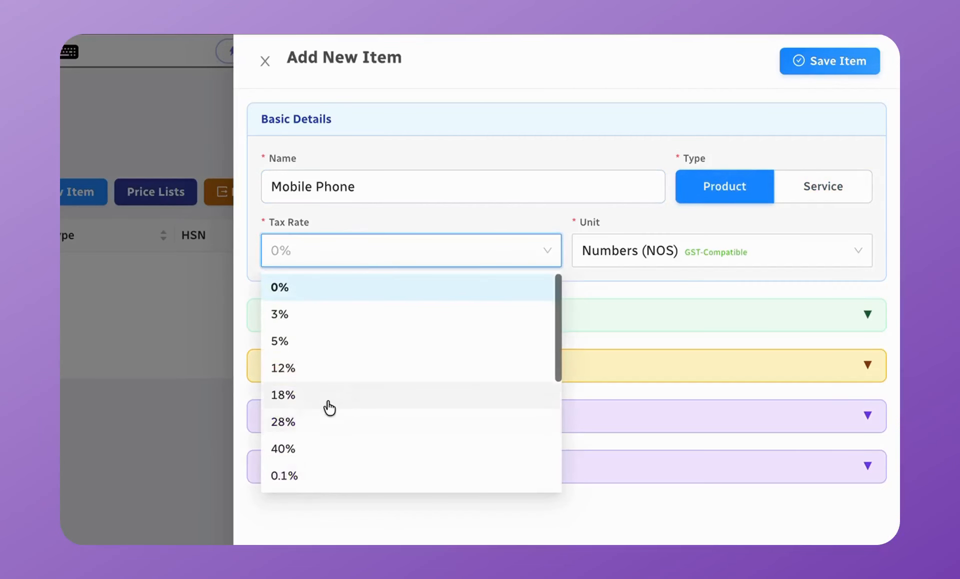
{"action": "left_click", "coordinate": [328, 398]}
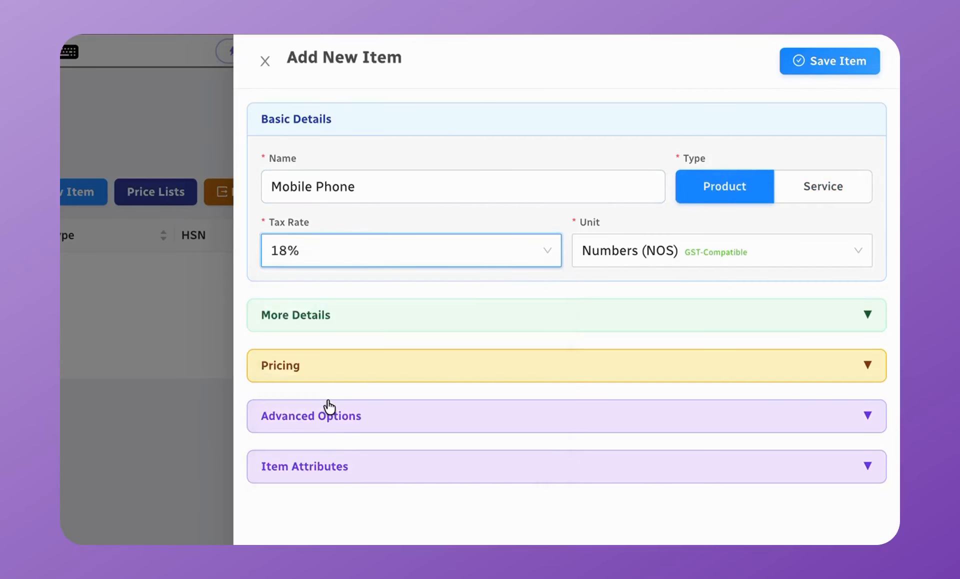
{"action": "left_click", "coordinate": [677, 262]}
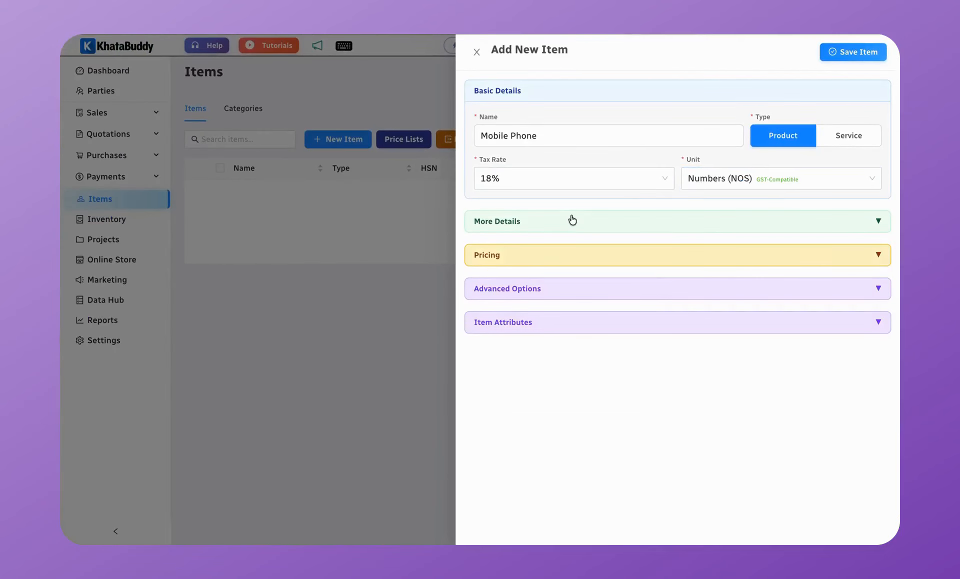
Step: Under More Details, generate a random item code and set opening quantity to 10
{"action": "left_click", "coordinate": [408, 313]}
{"action": "left_click", "coordinate": [516, 270]}
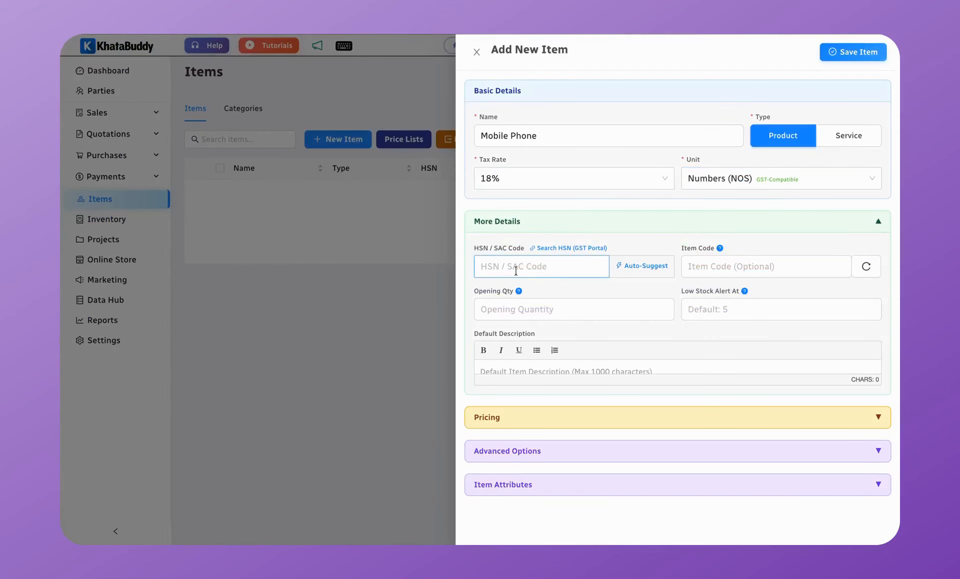
{"action": "left_click", "coordinate": [730, 267]}
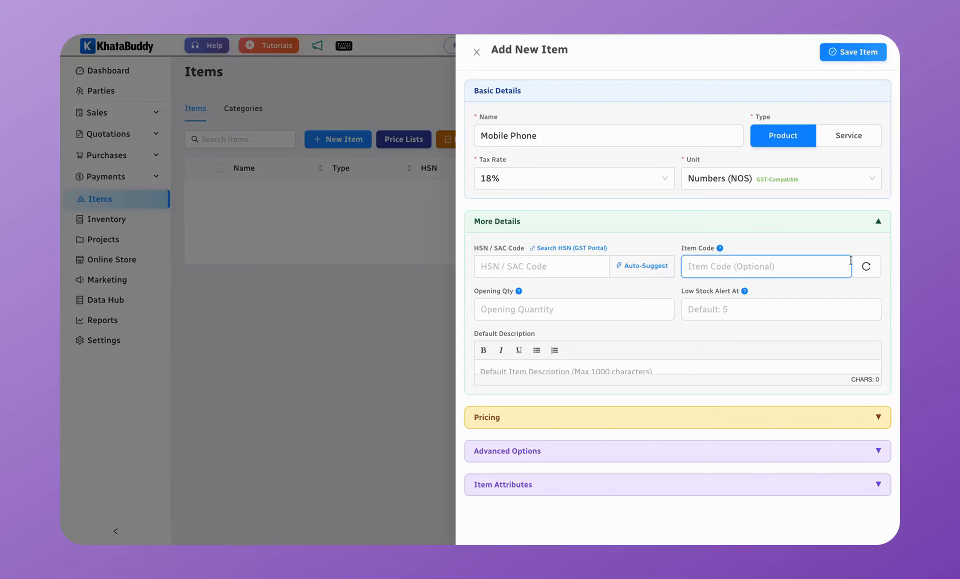
{"action": "left_click", "coordinate": [876, 269]}
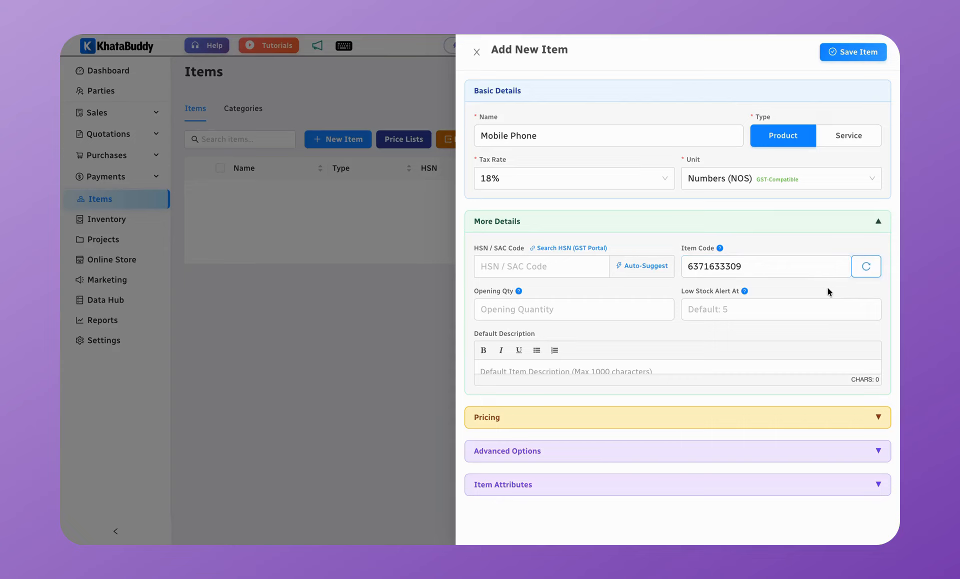
{"action": "left_click", "coordinate": [525, 307]}
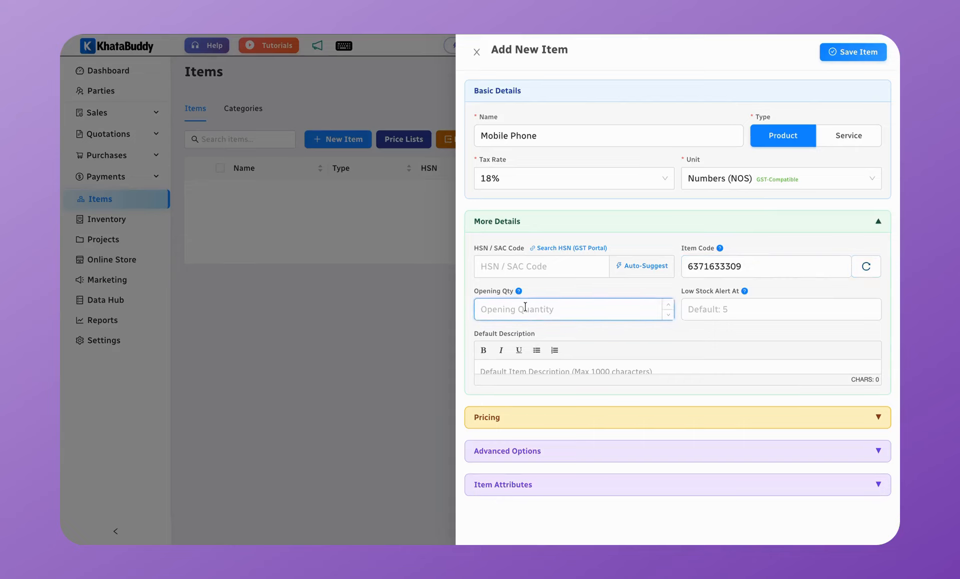
{"action": "type", "text": "10"}
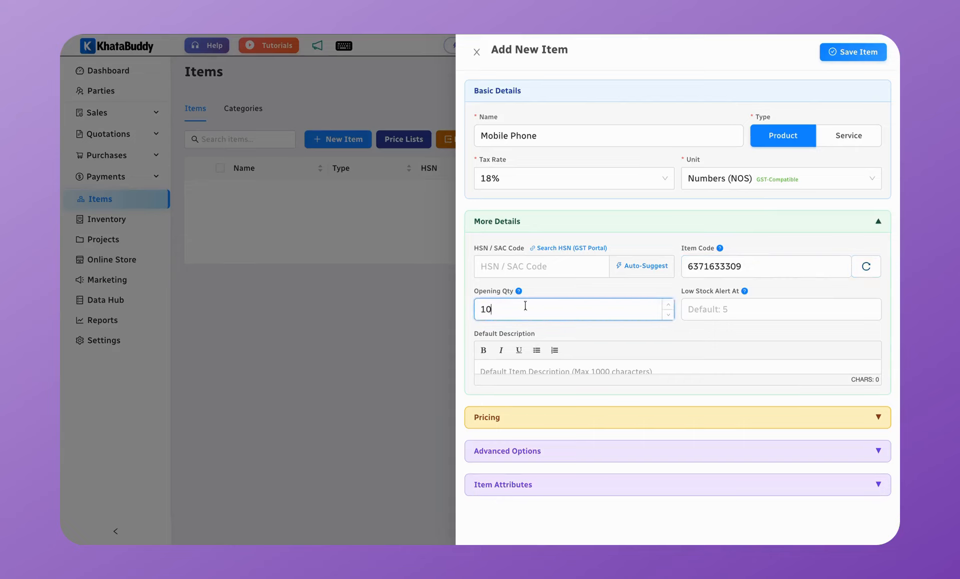
{"action": "left_click", "coordinate": [731, 311]}
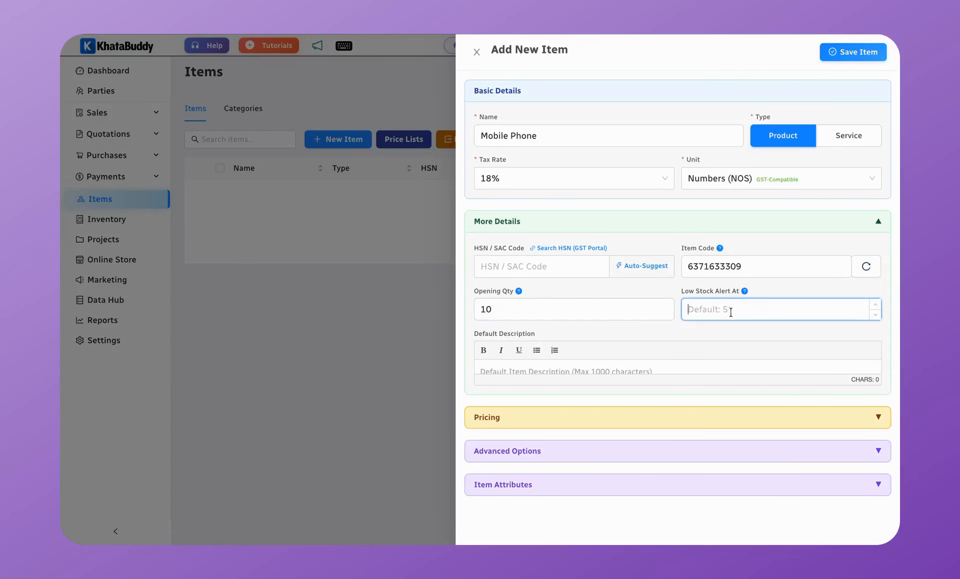
{"action": "left_click", "coordinate": [652, 226]}
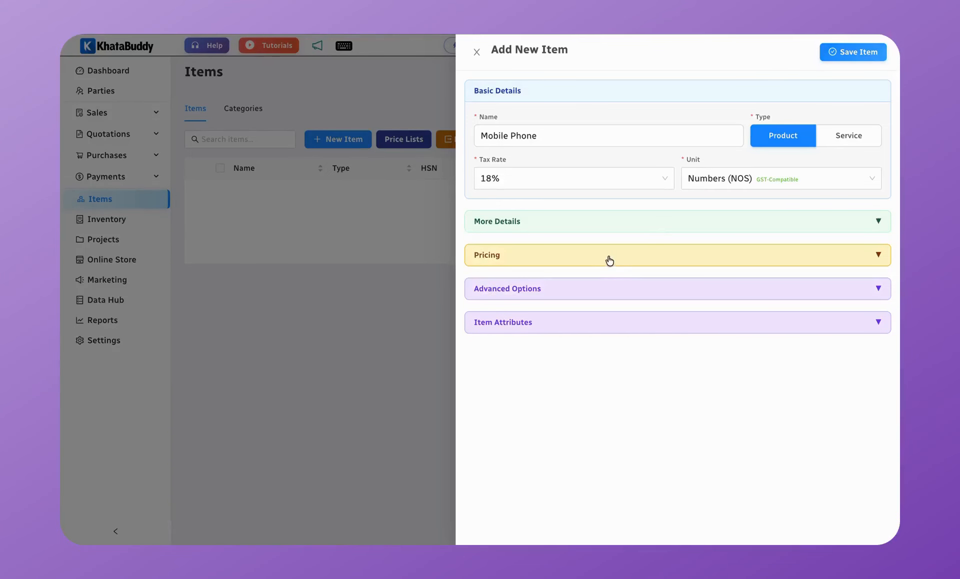
Step: Set the sale rate to 5000 and purchase rate to 4000, both without tax
{"action": "left_click", "coordinate": [609, 260]}
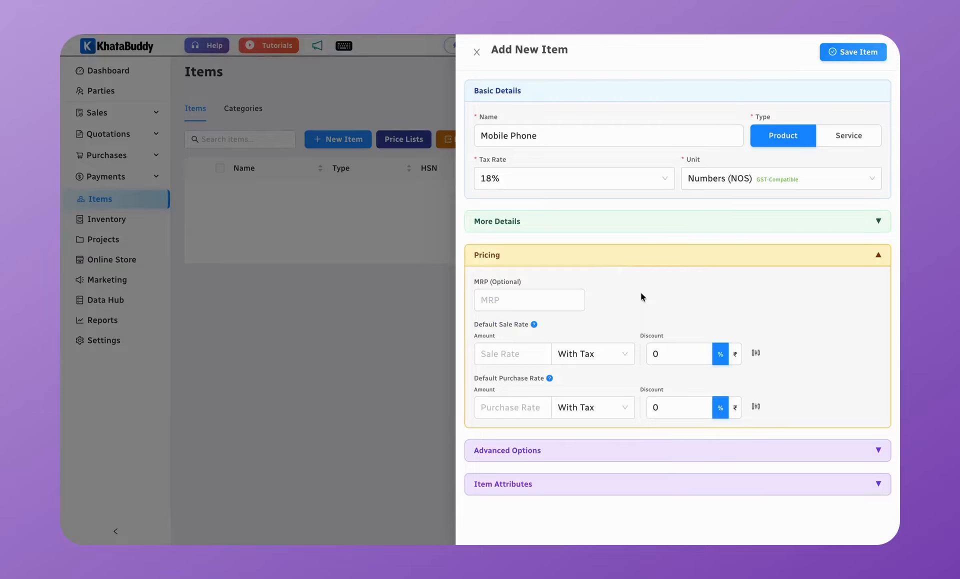
{"action": "left_click", "coordinate": [533, 359]}
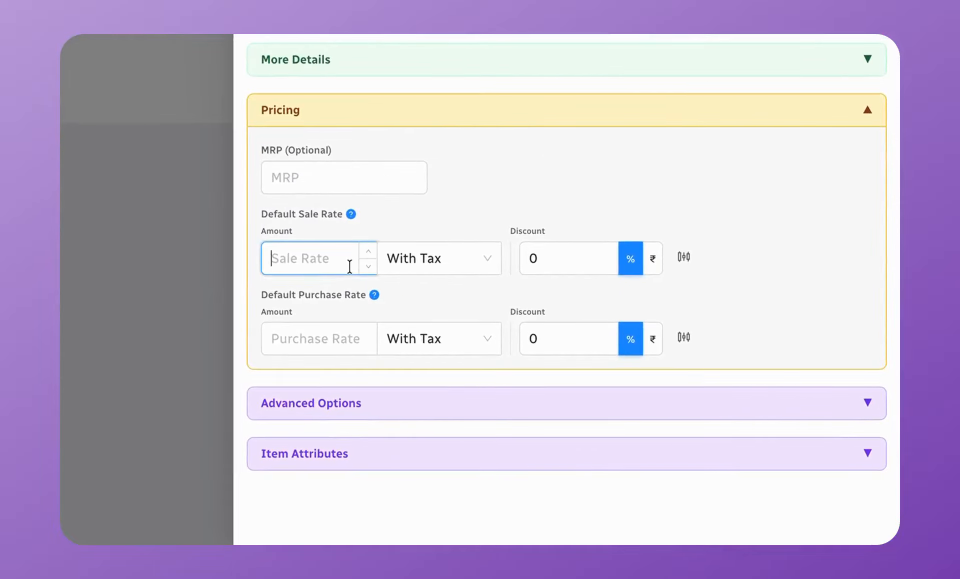
{"action": "type", "text": "5000"}
{"action": "left_click", "coordinate": [423, 266]}
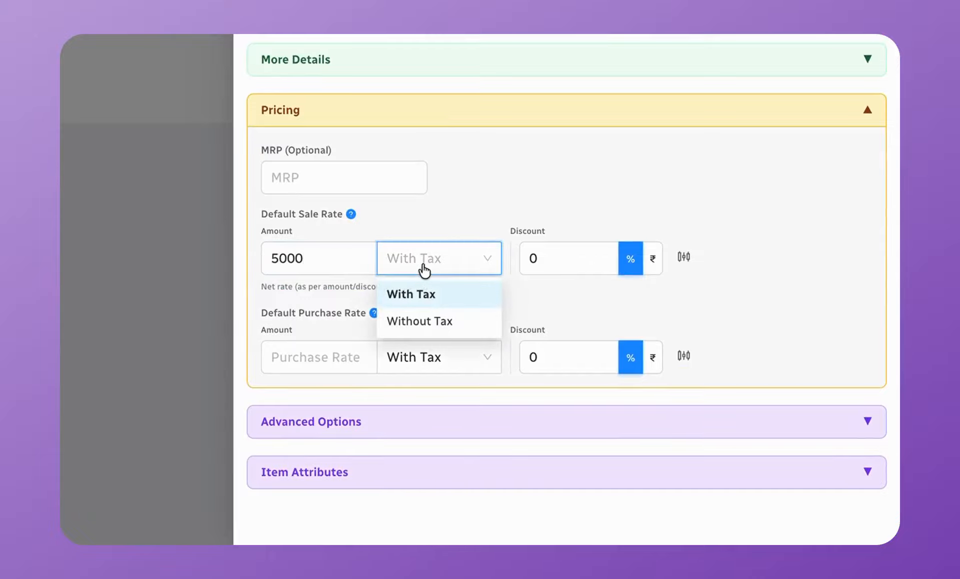
{"action": "left_click", "coordinate": [436, 323]}
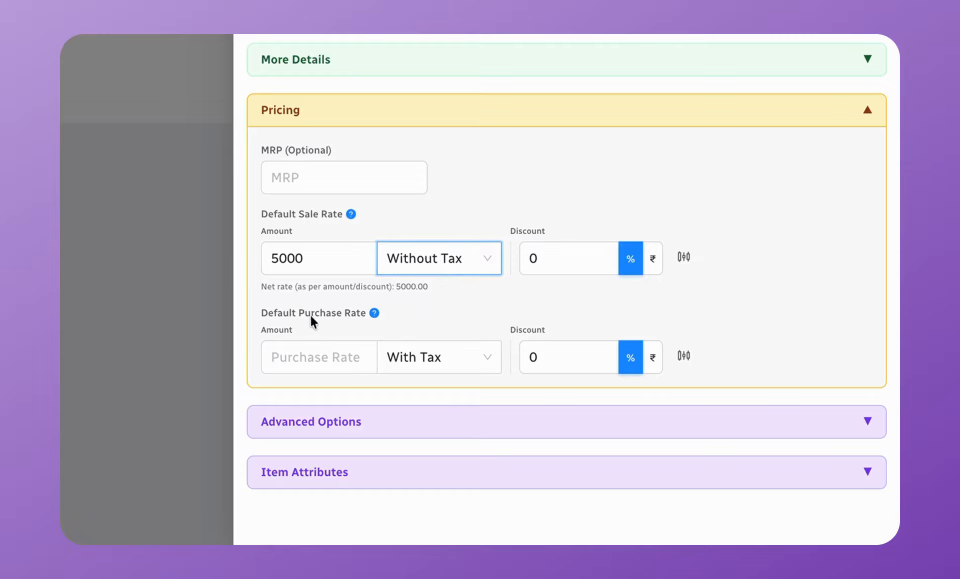
{"action": "left_click", "coordinate": [300, 357]}
{"action": "type", "text": "4000"}
{"action": "left_click", "coordinate": [443, 354]}
{"action": "left_click", "coordinate": [427, 422]}
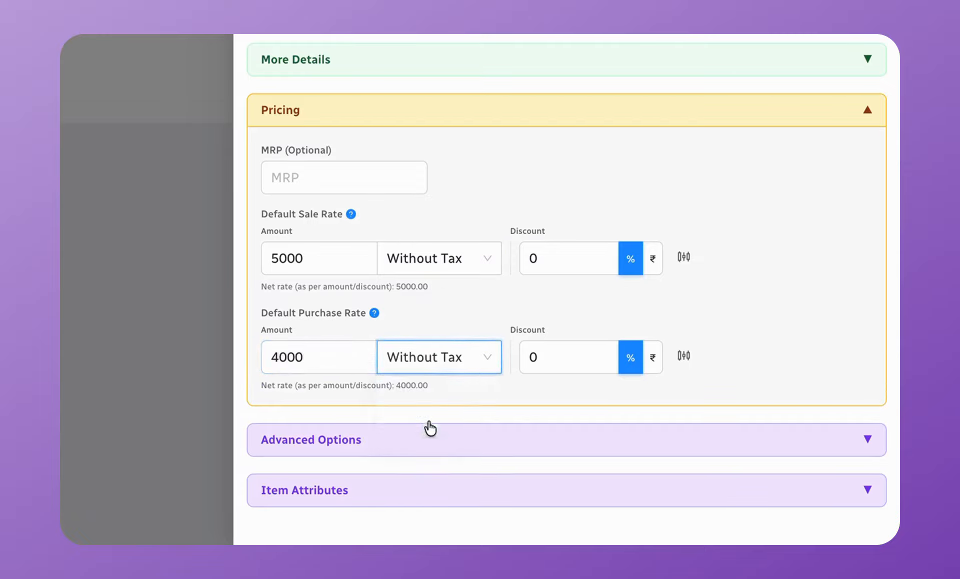
{"action": "left_click", "coordinate": [453, 116]}
Step: Look over the advanced options, then save the Mobile Phone item
{"action": "left_click", "coordinate": [427, 173]}
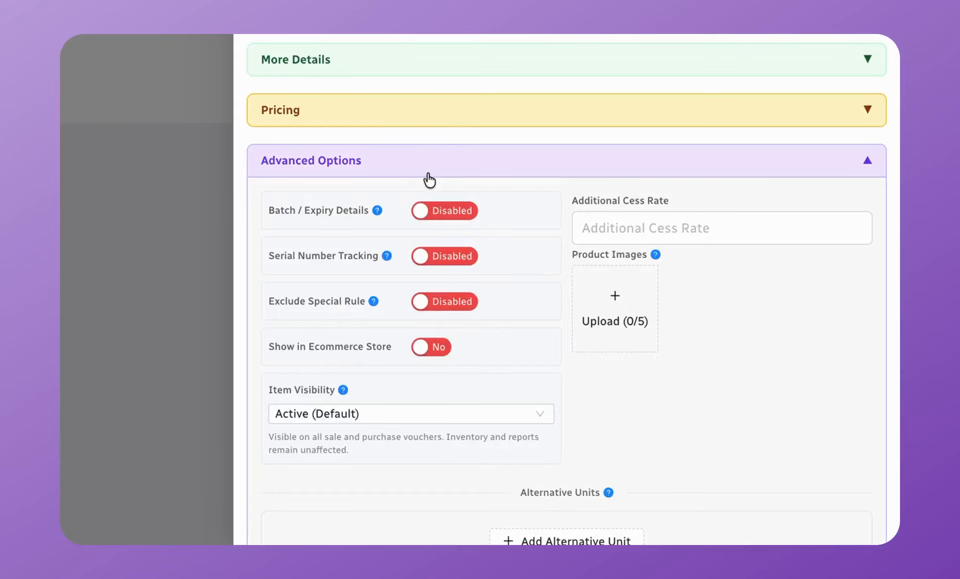
{"action": "mouse_move", "coordinate": [379, 212]}
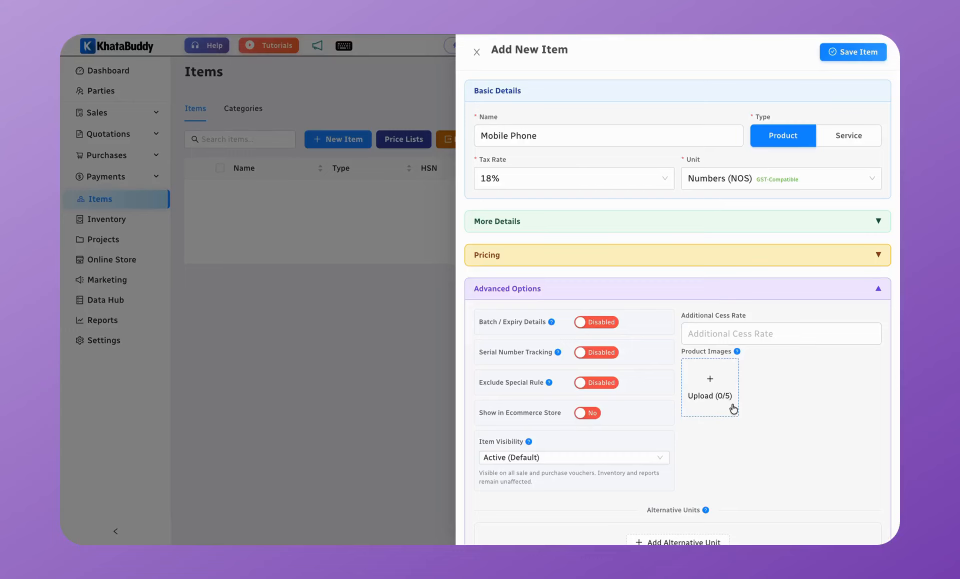
{"action": "scroll", "coordinate": [730, 460], "scroll_direction": "down", "scroll_amount": 2}
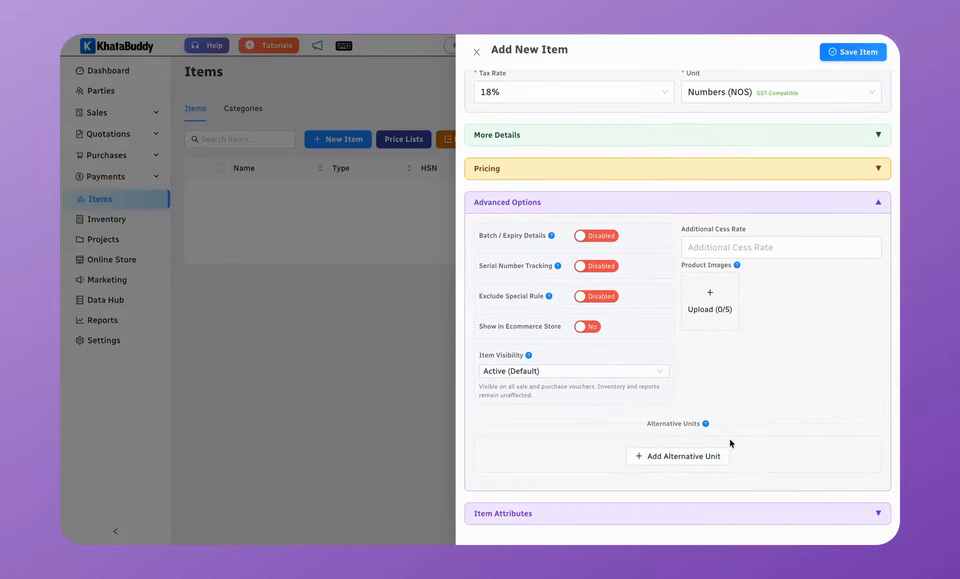
{"action": "left_click", "coordinate": [659, 205]}
{"action": "left_click", "coordinate": [851, 51]}
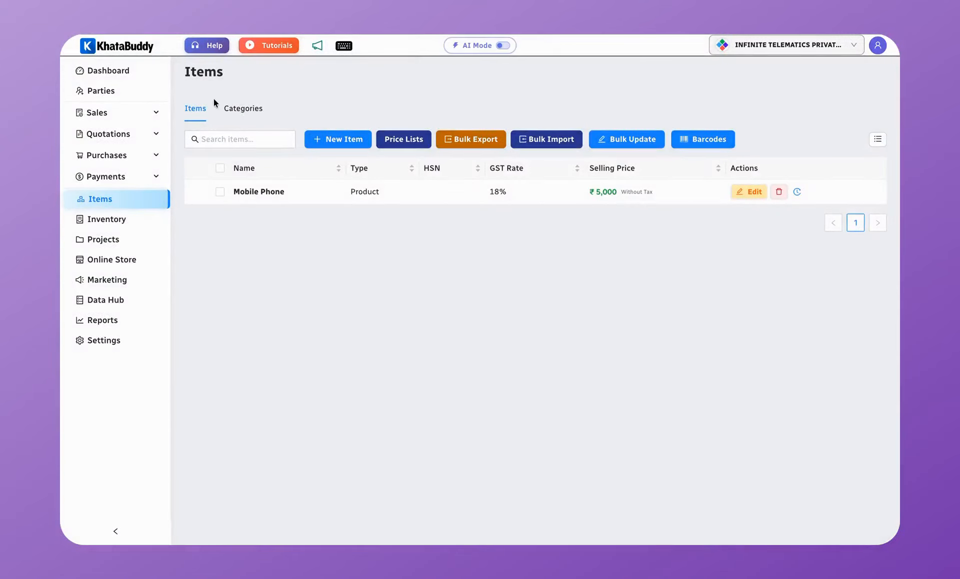
Step: Start a new customer and enter the customer's full name and phone number
{"action": "left_click", "coordinate": [133, 94]}
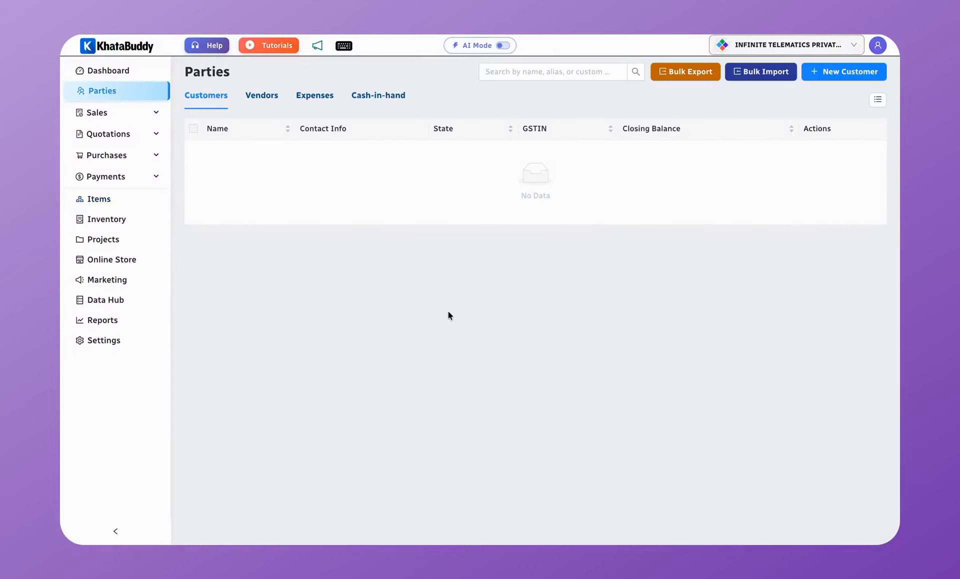
{"action": "left_click", "coordinate": [835, 74]}
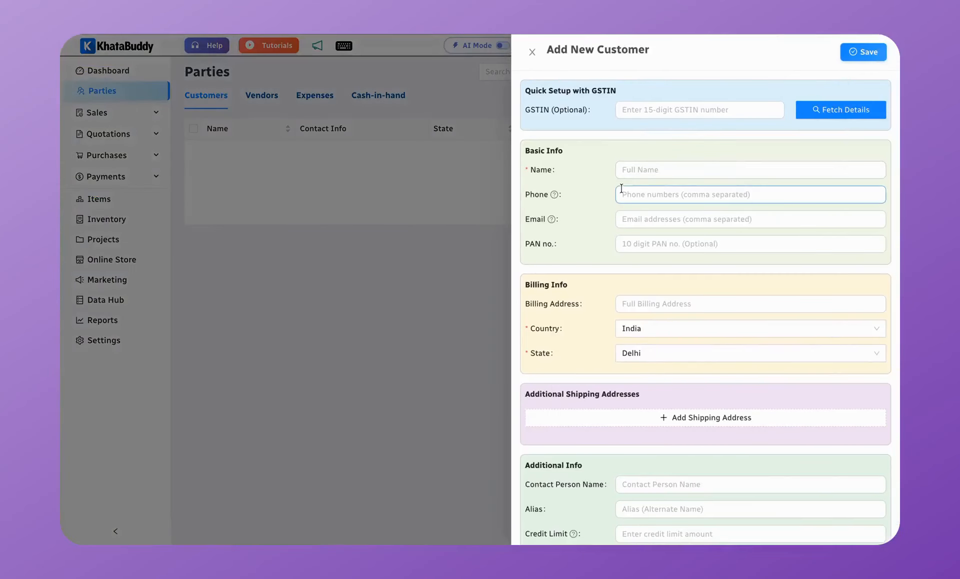
{"action": "left_click", "coordinate": [650, 170]}
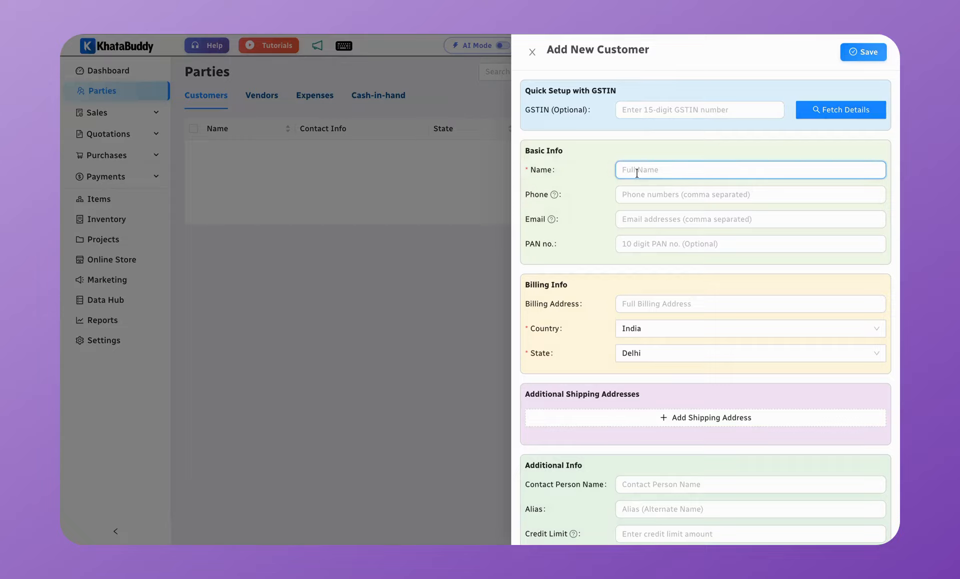
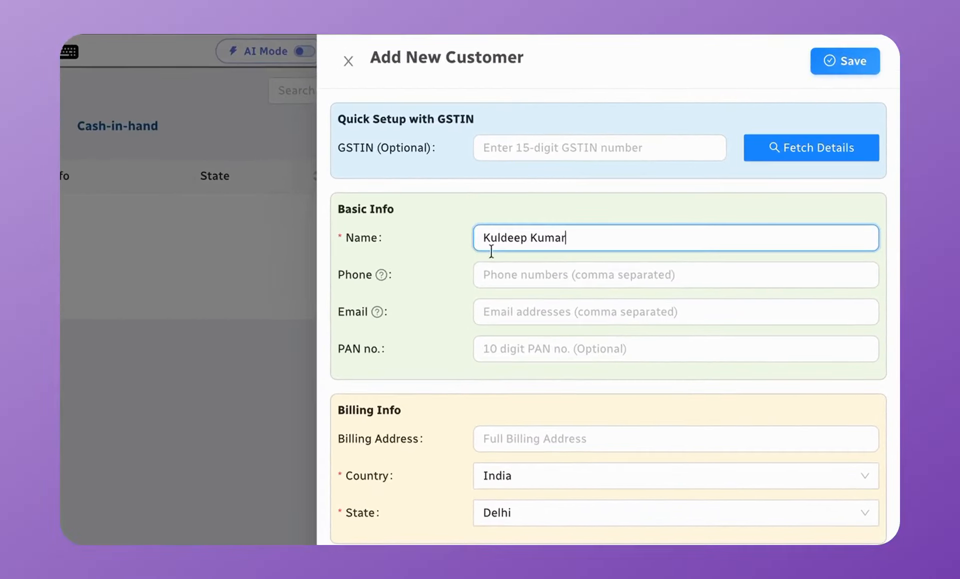
{"action": "key", "text": "Tab"}
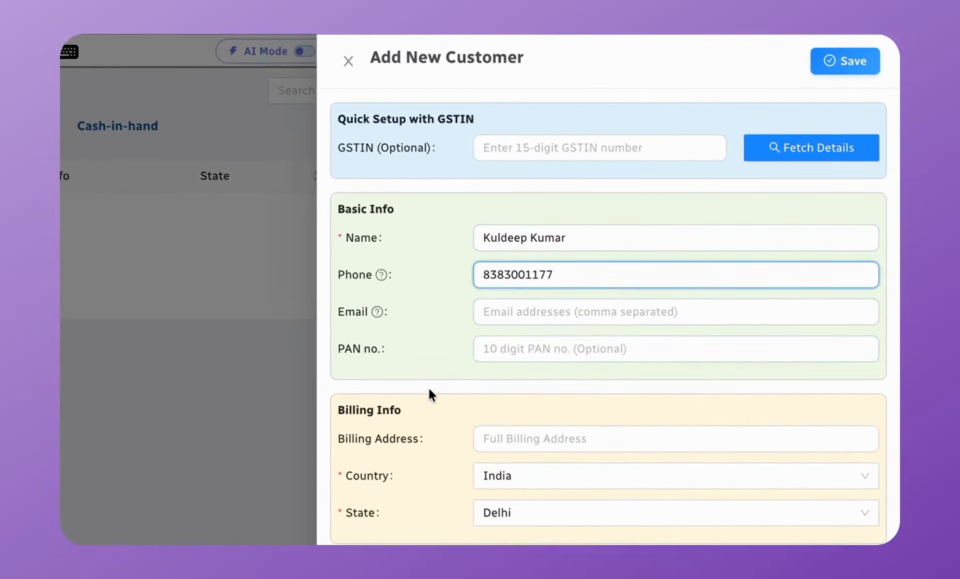
Step: Add the customer's New Delhi billing address, save the customer, and go to Sale Invoices
{"action": "left_click", "coordinate": [505, 440]}
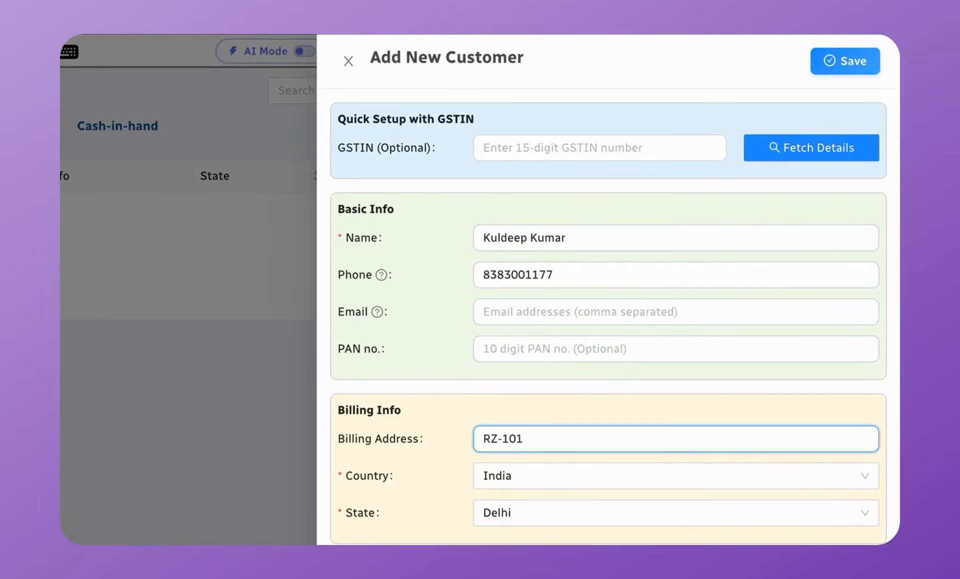
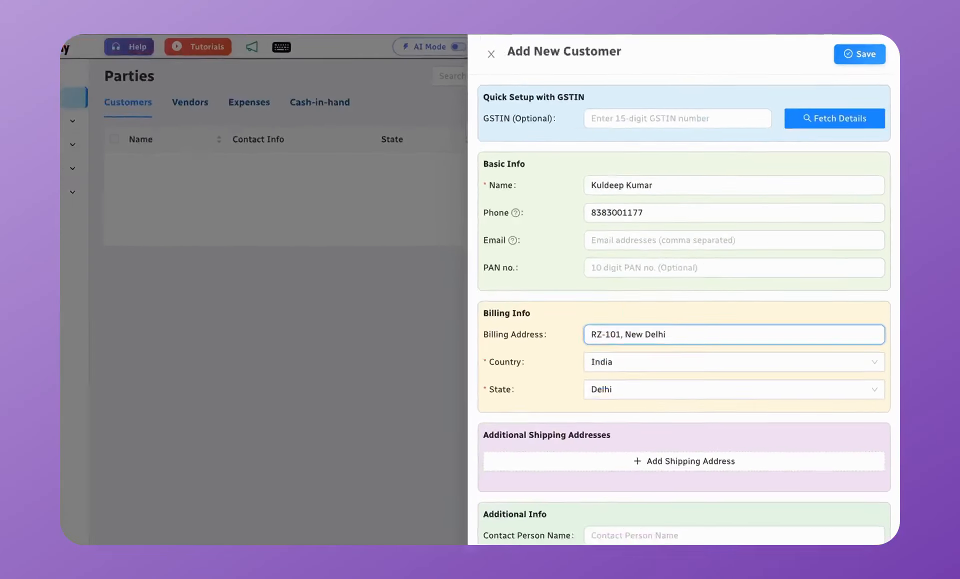
{"action": "scroll", "coordinate": [644, 382], "scroll_direction": "down", "scroll_amount": 3}
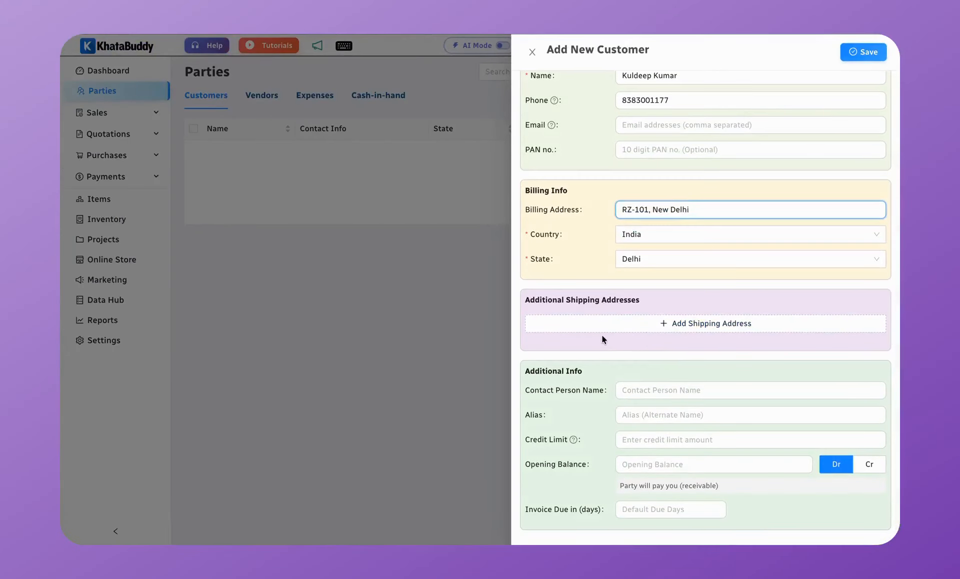
{"action": "scroll", "coordinate": [600, 345], "scroll_direction": "down", "scroll_amount": 1}
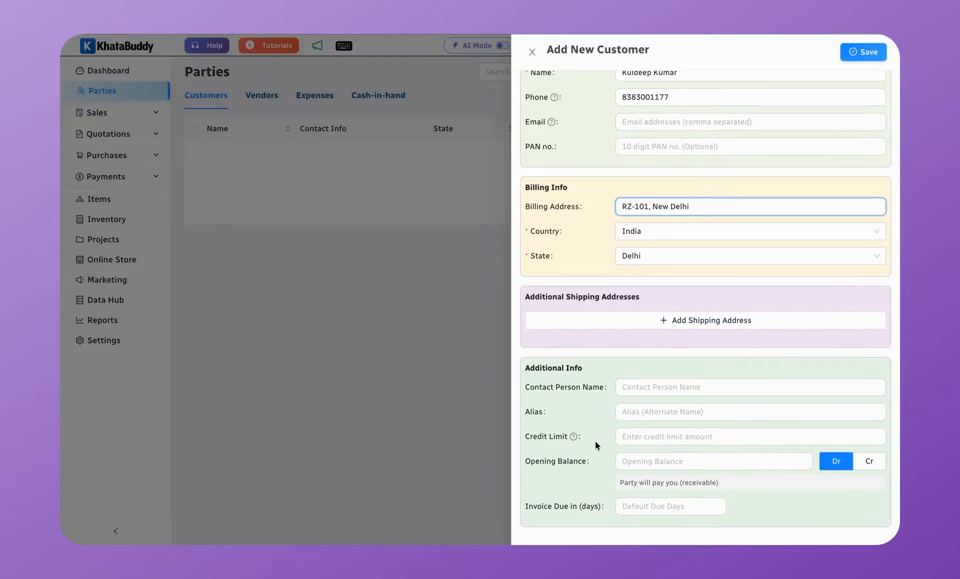
{"action": "mouse_move", "coordinate": [574, 437]}
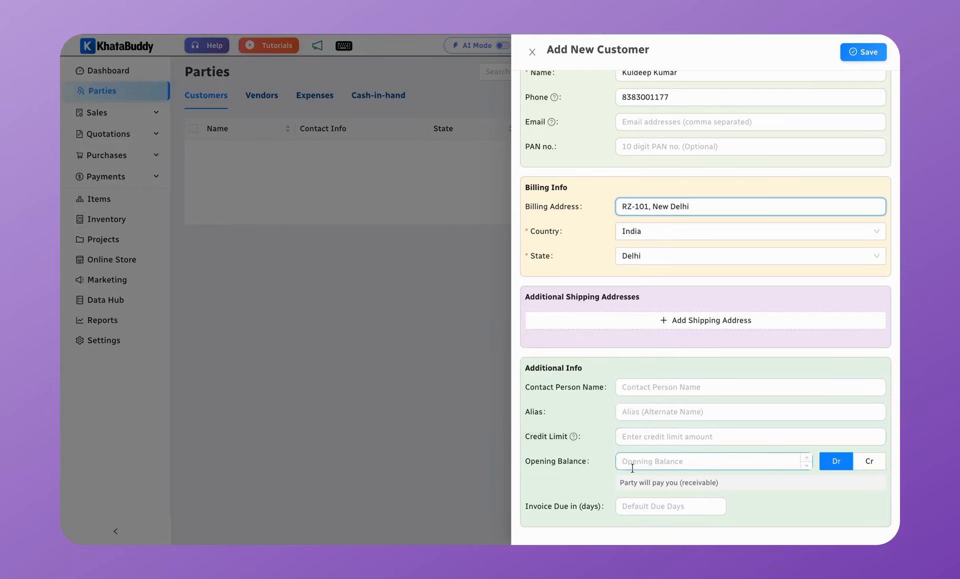
{"action": "scroll", "coordinate": [694, 368], "scroll_direction": "up", "scroll_amount": 3}
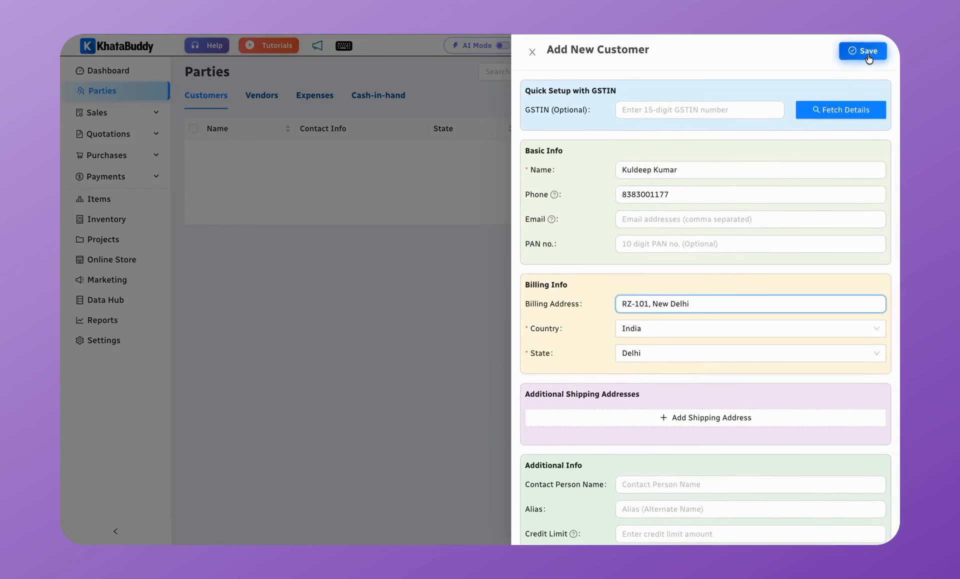
{"action": "left_click", "coordinate": [868, 53]}
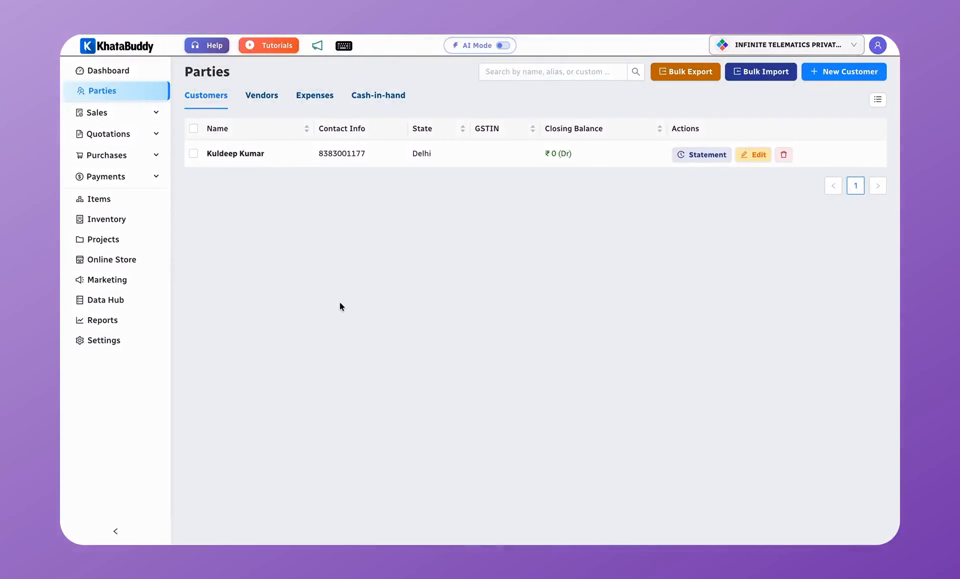
{"action": "left_click", "coordinate": [119, 69]}
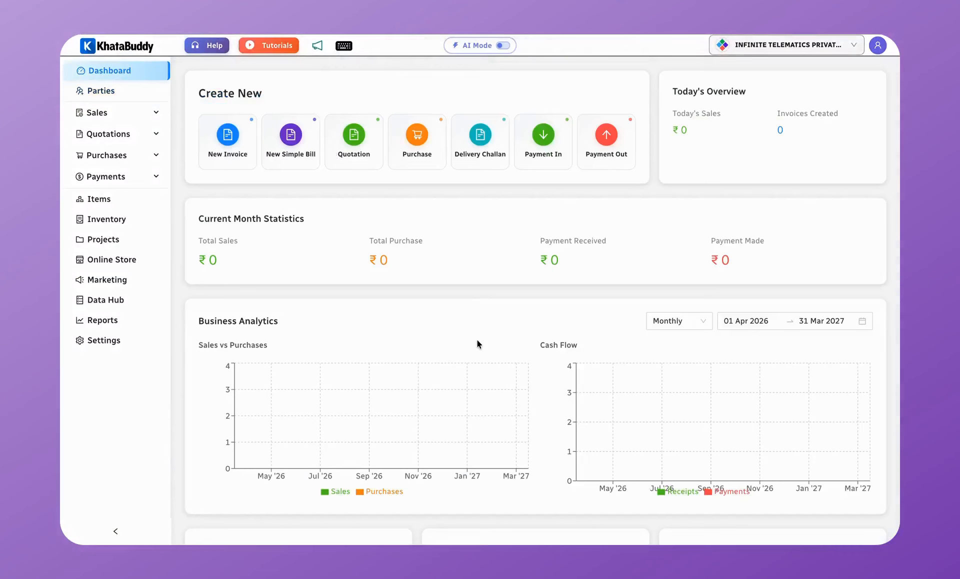
{"action": "left_click", "coordinate": [127, 113]}
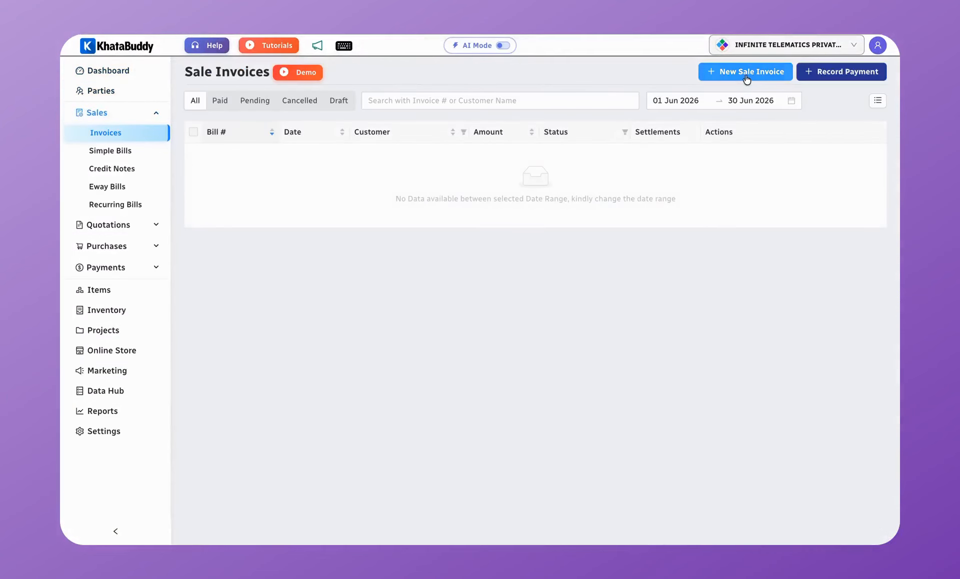
Step: Create a new sale invoice with document number INV-101 and invoice date 02 Jun 2026
{"action": "left_click", "coordinate": [746, 74]}
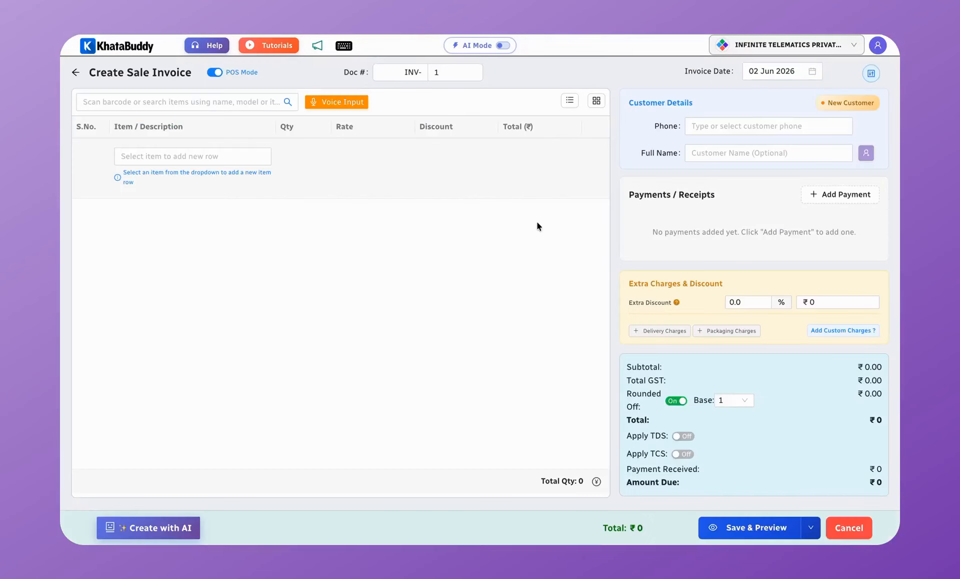
{"action": "left_click", "coordinate": [445, 76]}
{"action": "type", "text": "01"}
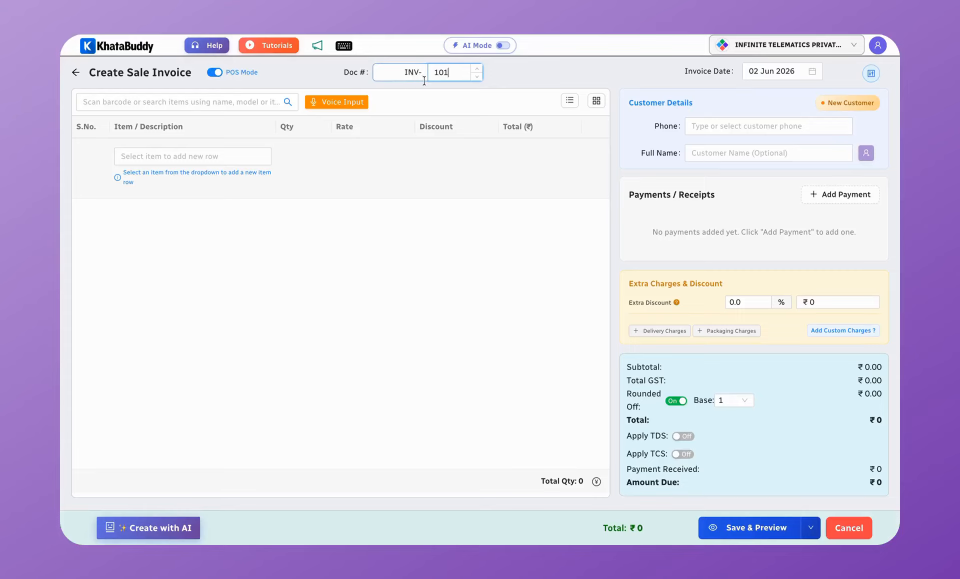
{"action": "left_click", "coordinate": [767, 75]}
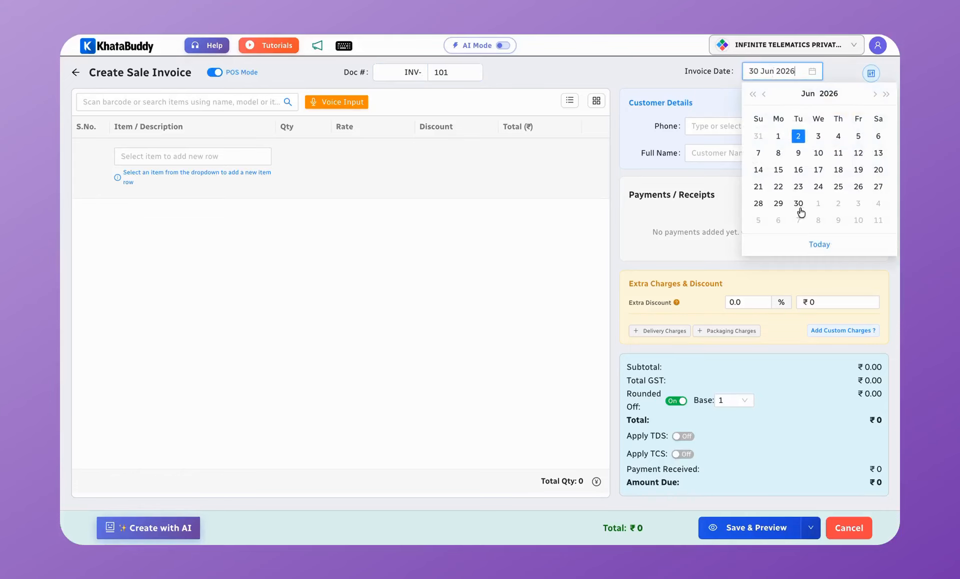
{"action": "left_click", "coordinate": [799, 144]}
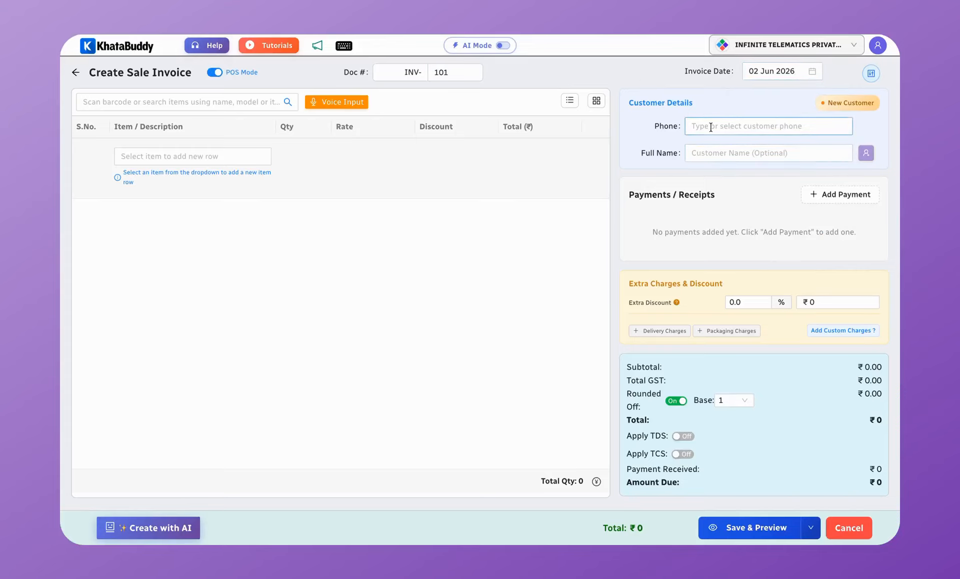
Step: Select the saved customer by phone number and add the Mobile Phone item to the invoice
{"action": "left_click", "coordinate": [754, 125]}
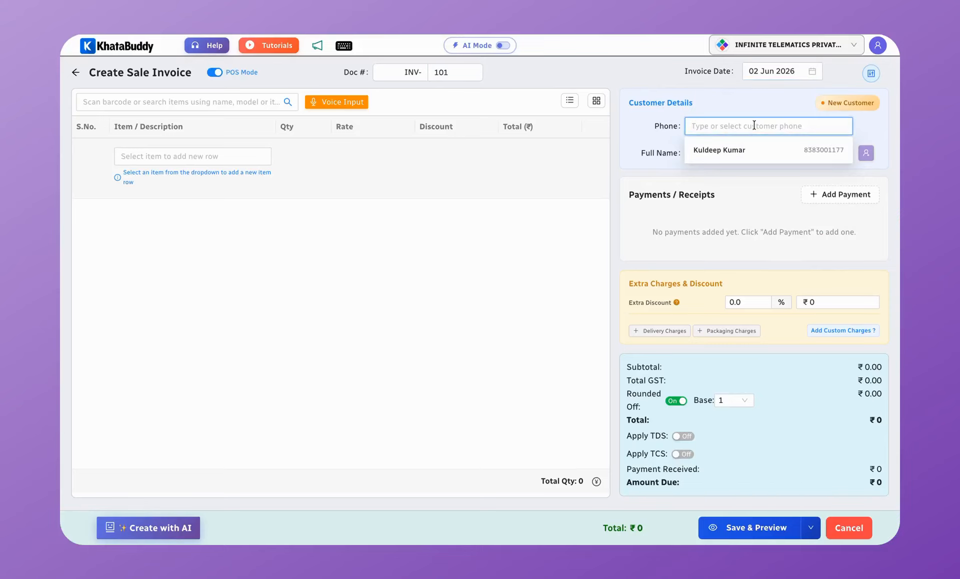
{"action": "type", "text": "8383"}
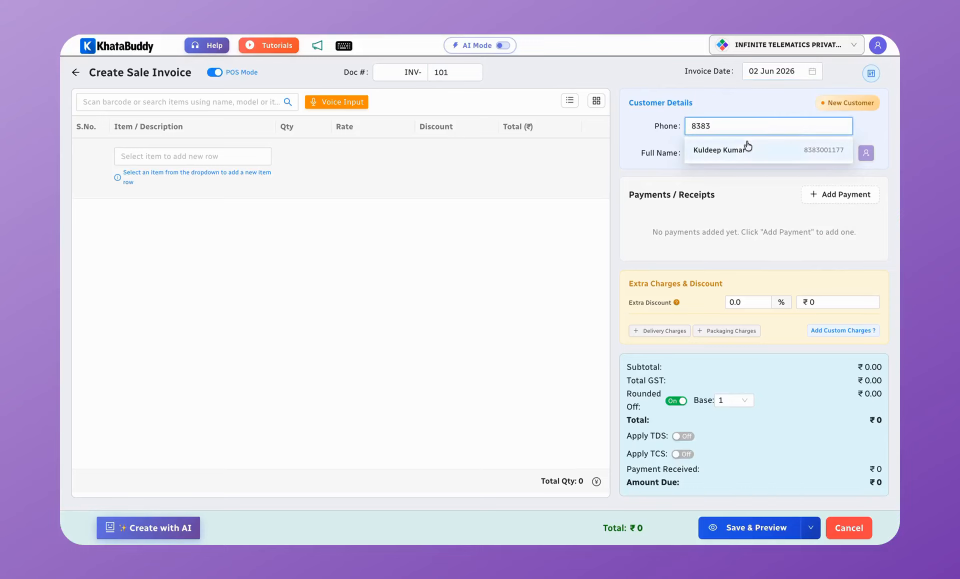
{"action": "left_click", "coordinate": [734, 148]}
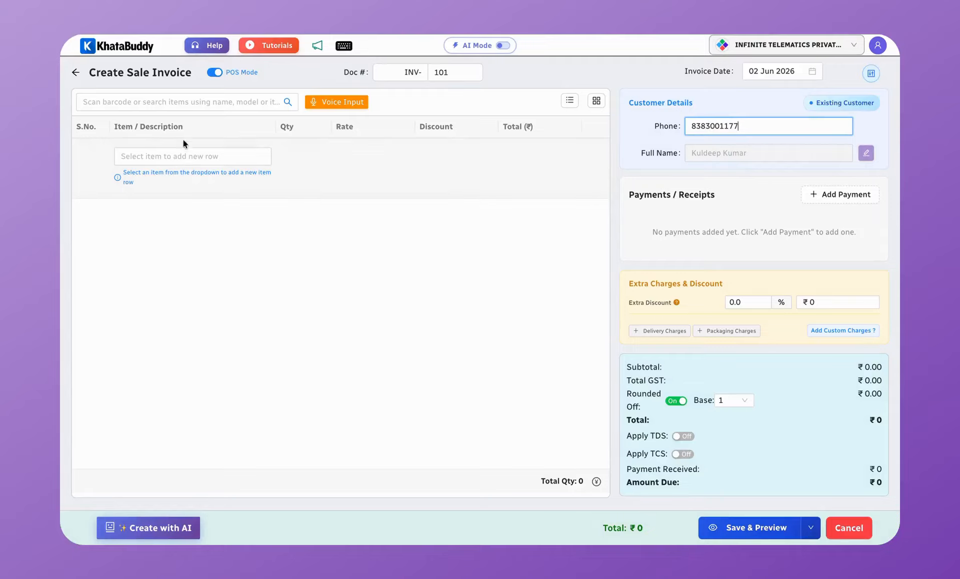
{"action": "left_click", "coordinate": [170, 157]}
{"action": "left_click", "coordinate": [174, 215]}
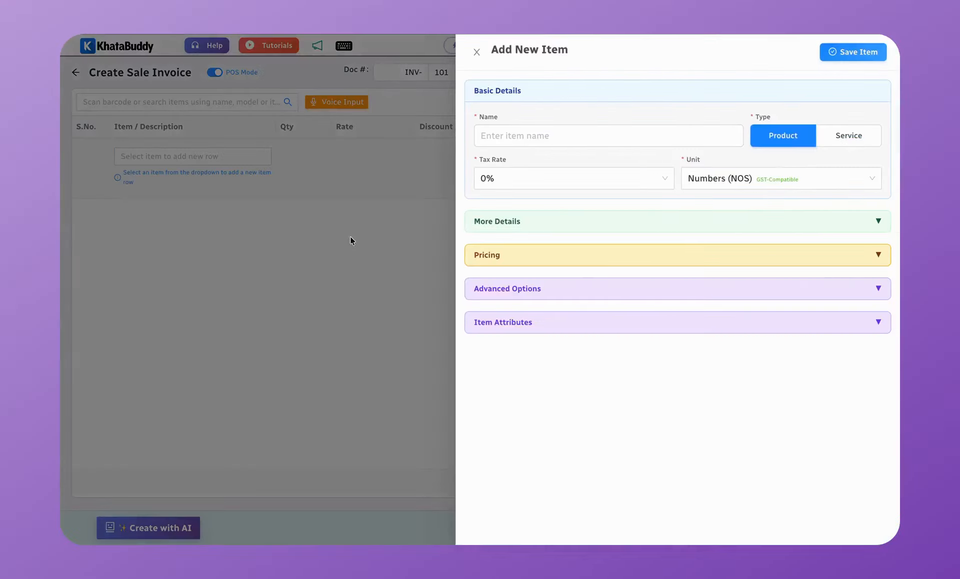
{"action": "left_click", "coordinate": [348, 238]}
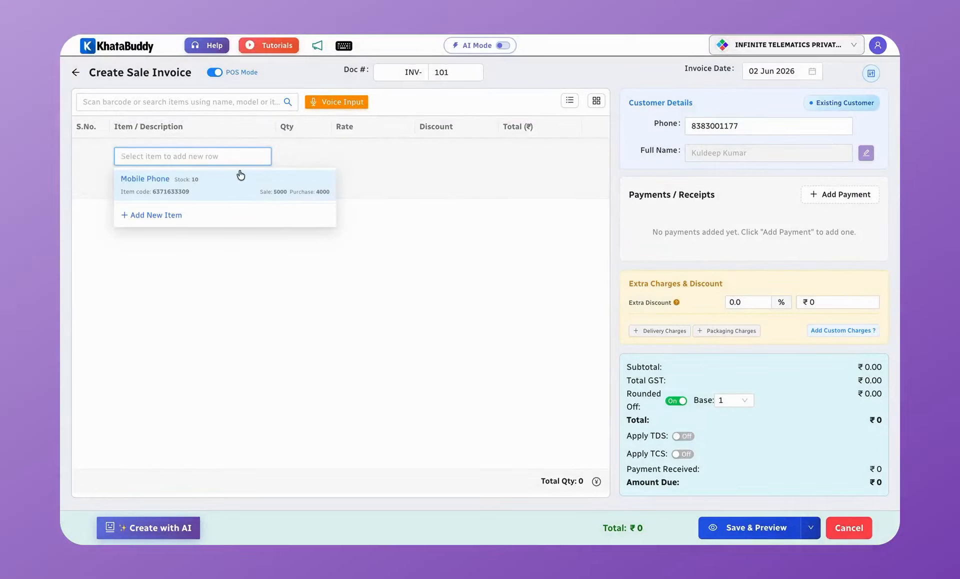
{"action": "type", "text": "mo"}
{"action": "left_click", "coordinate": [177, 173]}
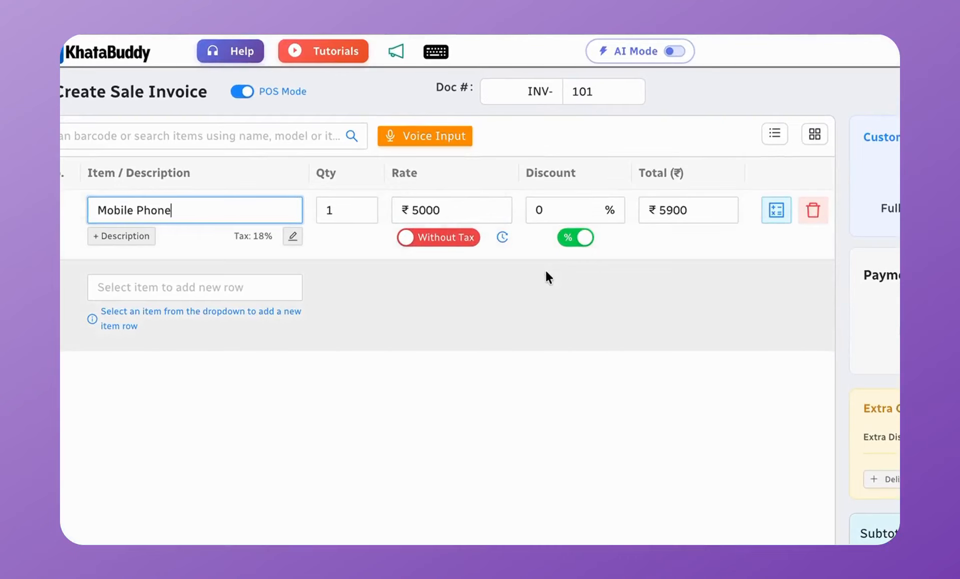
Step: Set the Mobile Phone rate to ₹4900 including tax
{"action": "double_click", "coordinate": [440, 209]}
{"action": "type", "text": "4"}
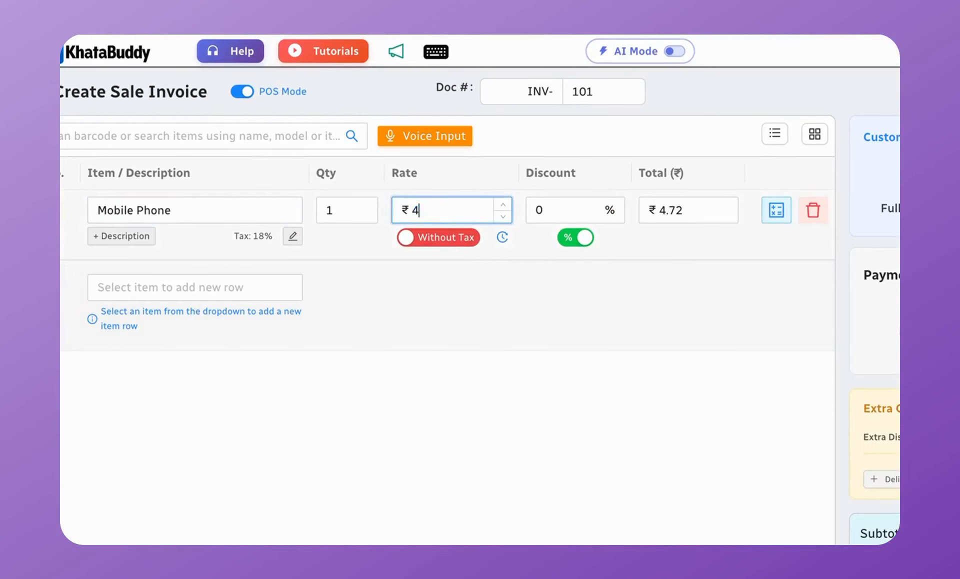
{"action": "type", "text": "900"}
{"action": "left_click", "coordinate": [435, 242]}
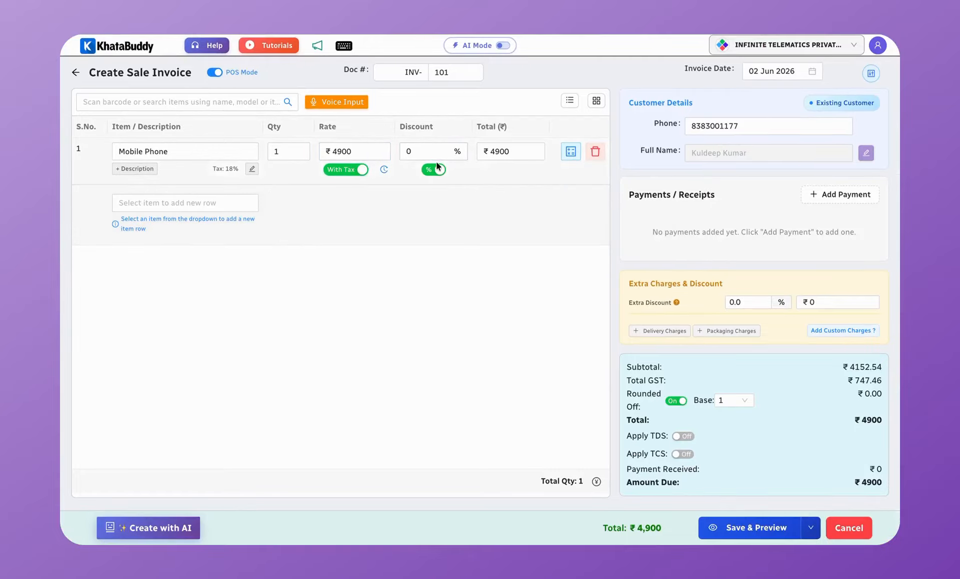
Step: Check the price breakdown, then switch the ₹4900 rate to exclude tax
{"action": "left_click", "coordinate": [572, 155]}
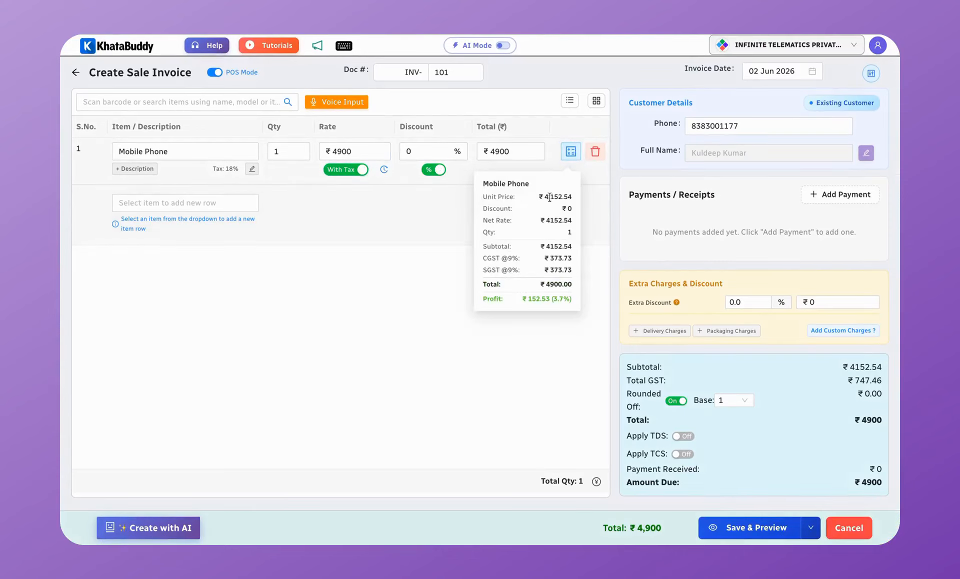
{"action": "left_click_drag", "start_coordinate": [545, 197], "coordinate": [577, 197]}
{"action": "left_click", "coordinate": [423, 251]}
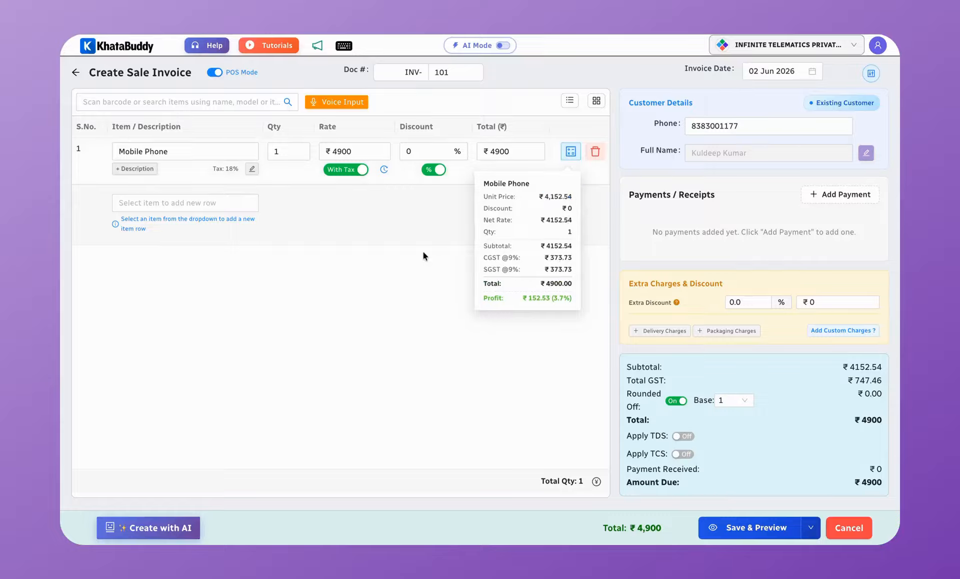
{"action": "left_click", "coordinate": [346, 170]}
Step: Keep the discount as a percentage and change the quantity to 2
{"action": "double_click", "coordinate": [423, 152]}
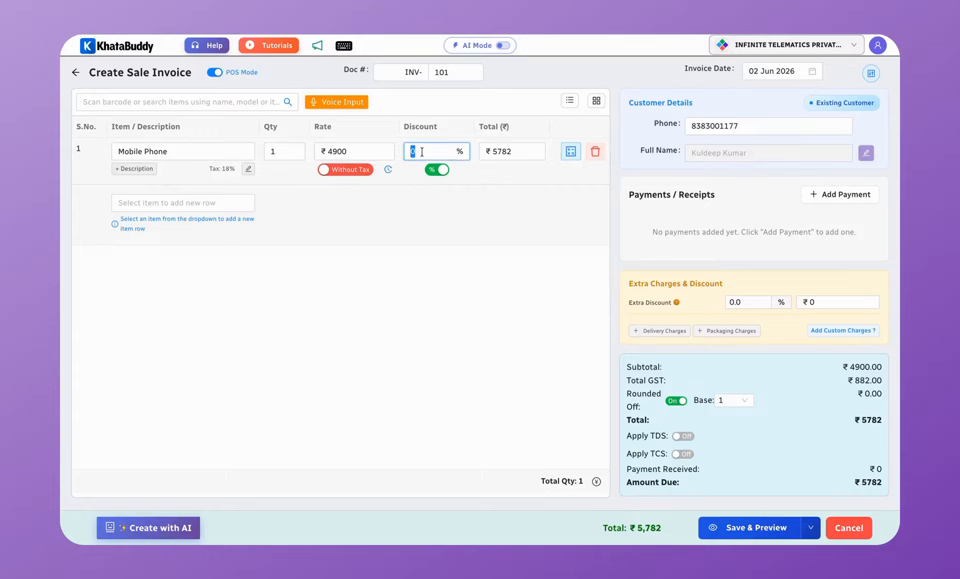
{"action": "left_click", "coordinate": [442, 173]}
{"action": "left_click", "coordinate": [442, 173]}
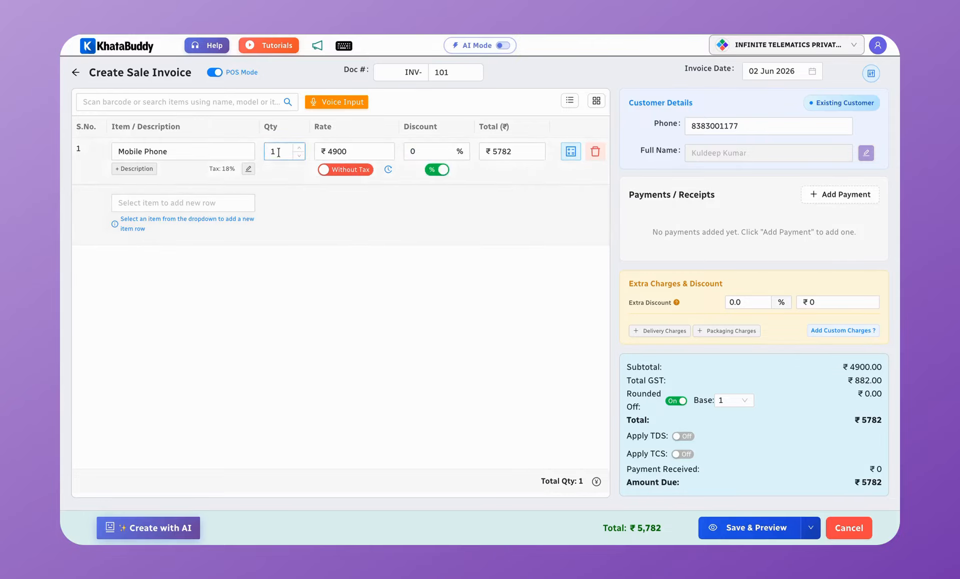
{"action": "double_click", "coordinate": [279, 152]}
{"action": "type", "text": "2"}
{"action": "left_click", "coordinate": [482, 211]}
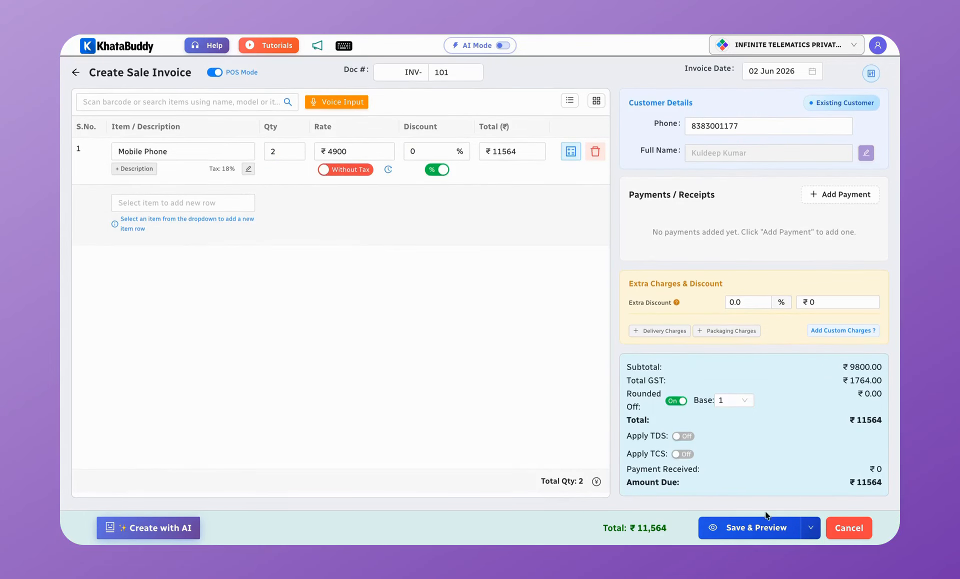
Step: Save INV-101 and scroll through its ₹11,564 tax invoice PDF preview
{"action": "left_click", "coordinate": [734, 528]}
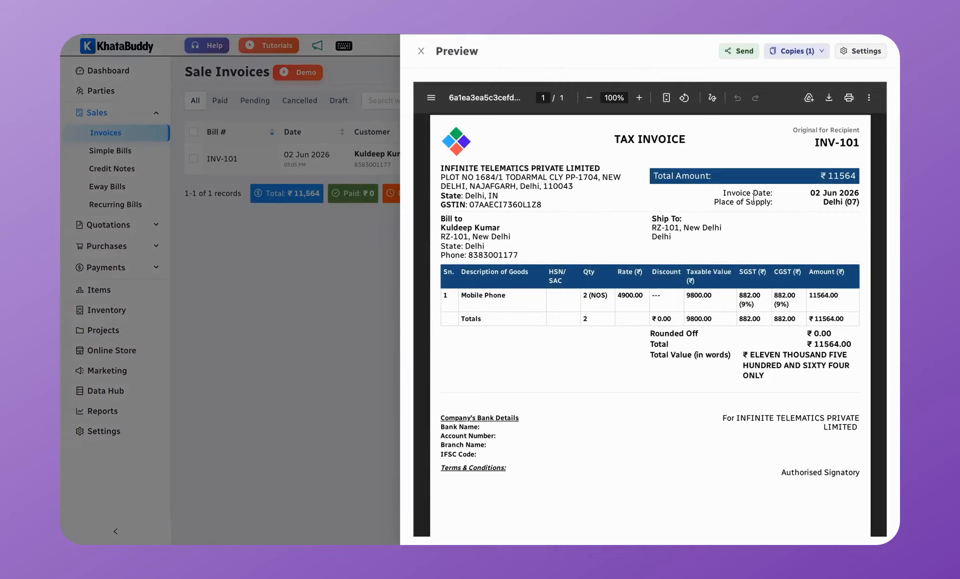
{"action": "scroll", "coordinate": [673, 352], "scroll_direction": "down", "scroll_amount": 1}
{"action": "scroll", "coordinate": [673, 352], "scroll_direction": "down", "scroll_amount": 1}
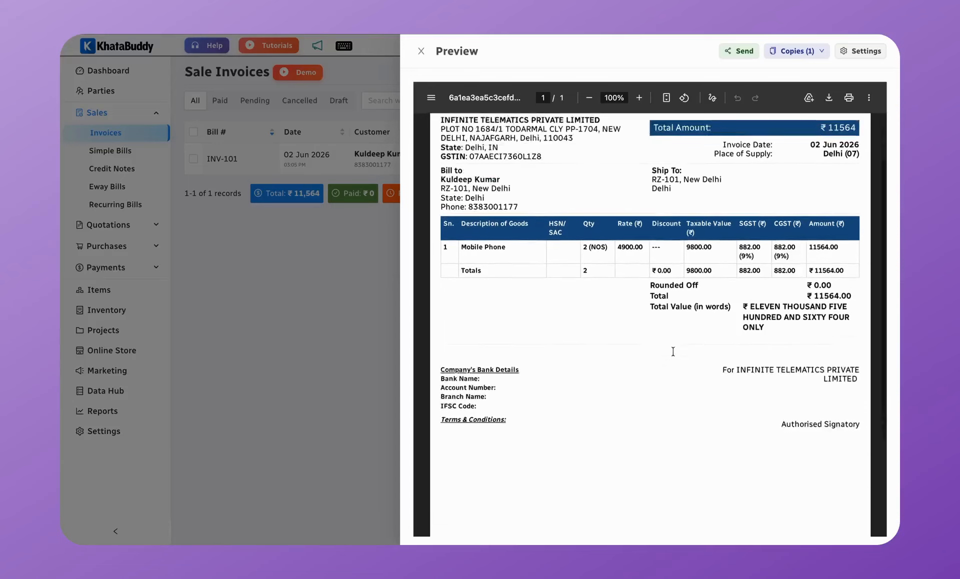
{"action": "scroll", "coordinate": [673, 352], "scroll_direction": "up", "scroll_amount": 1}
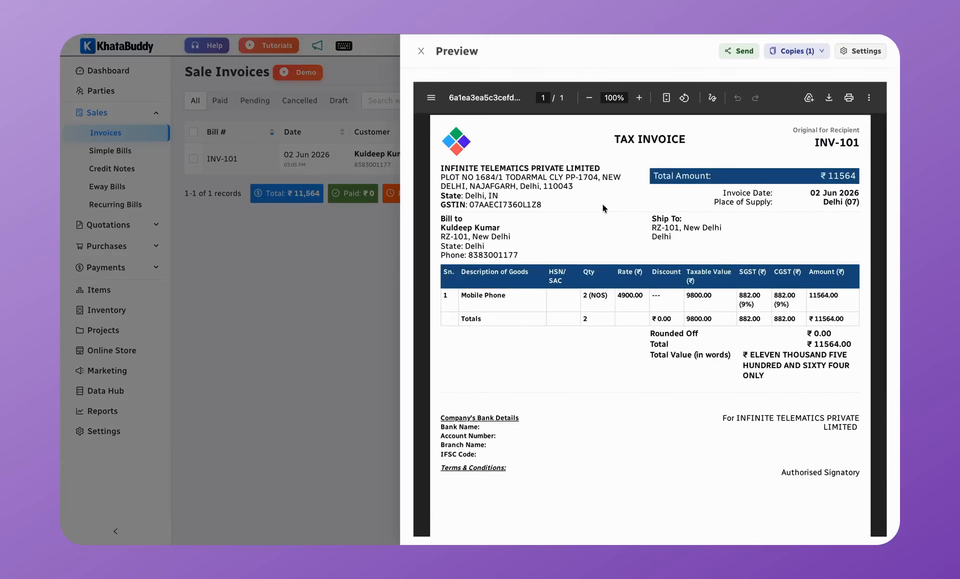
Step: In the preview settings, apply the Professional invoice theme with the Red colour scheme
{"action": "left_click", "coordinate": [863, 52]}
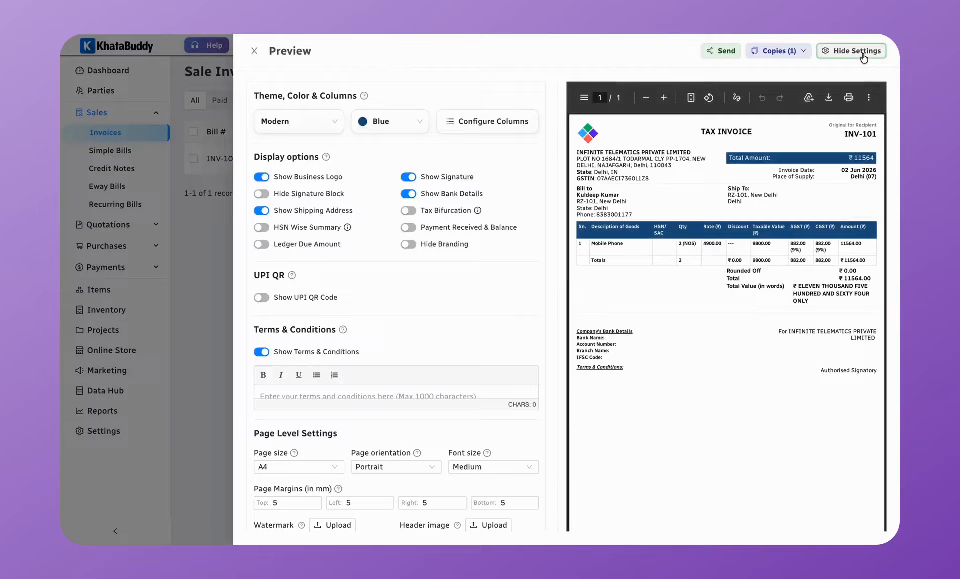
{"action": "left_click", "coordinate": [295, 126]}
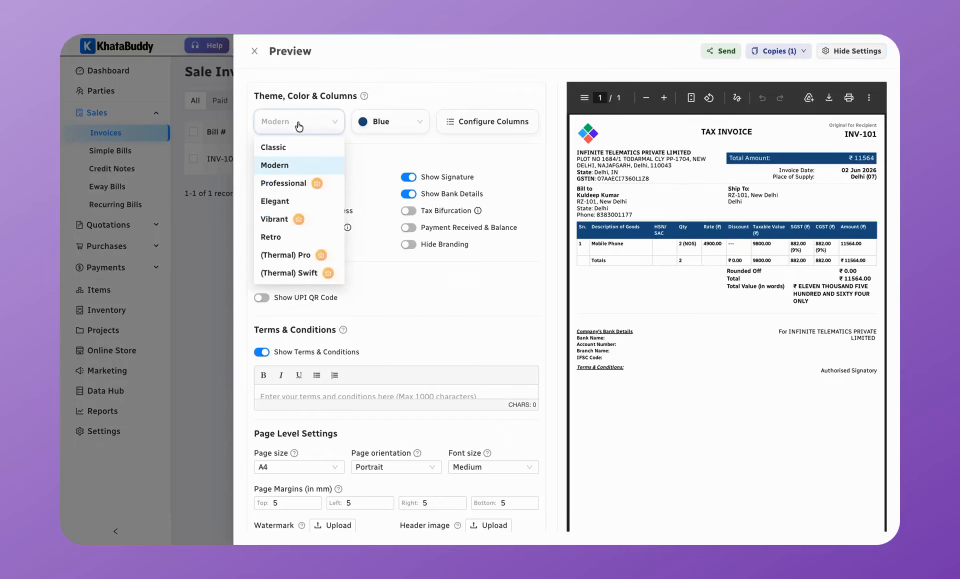
{"action": "left_click", "coordinate": [302, 183]}
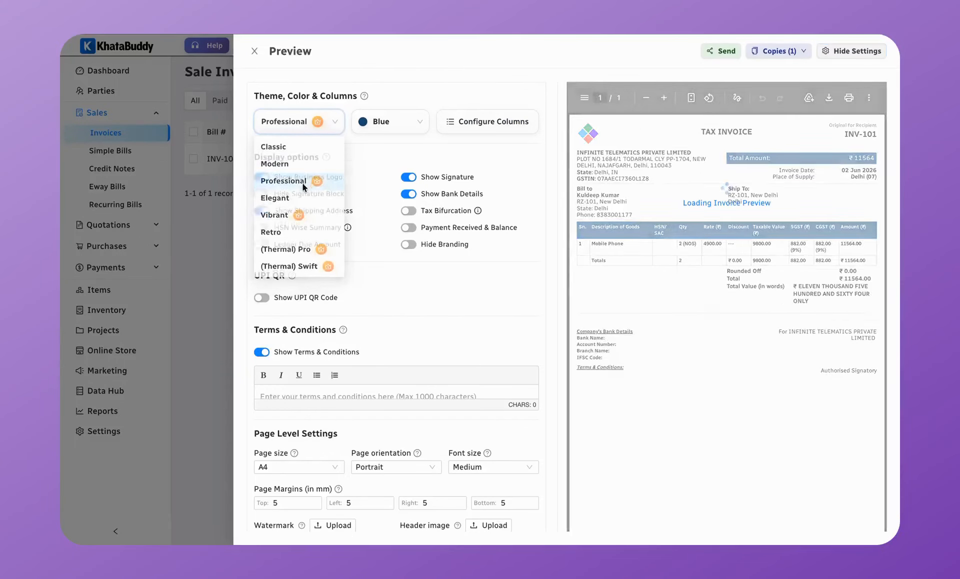
{"action": "scroll", "coordinate": [710, 319], "scroll_direction": "down", "scroll_amount": 1}
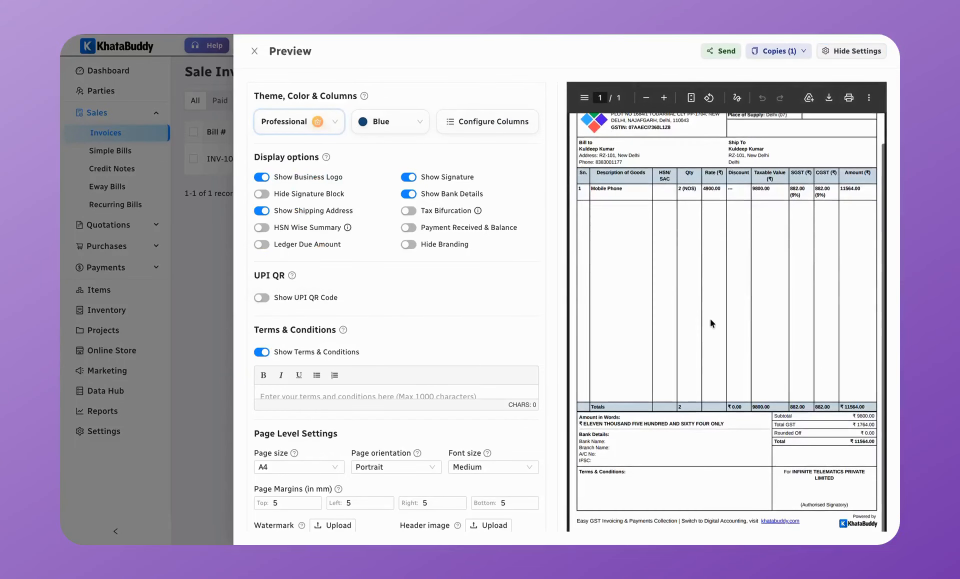
{"action": "scroll", "coordinate": [711, 319], "scroll_direction": "up", "scroll_amount": 1}
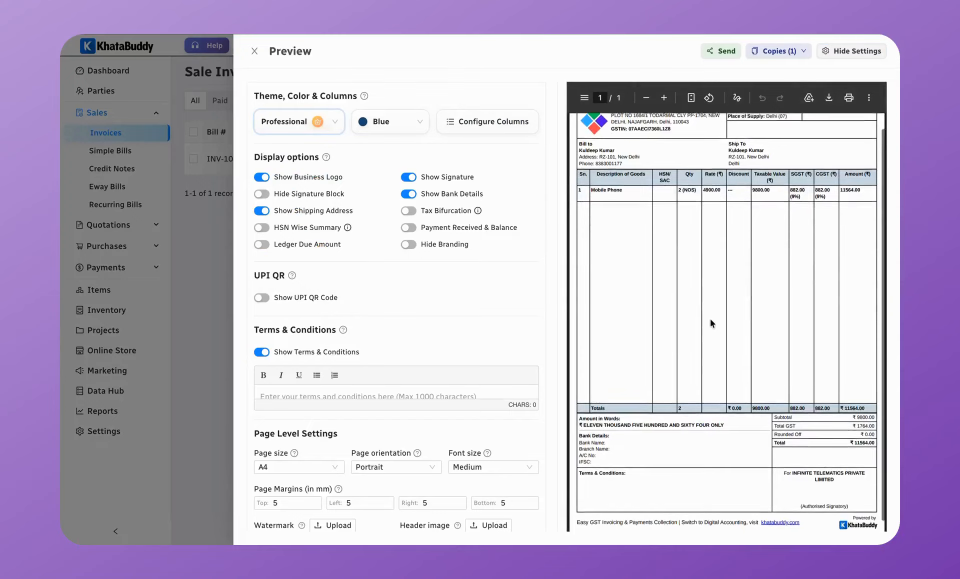
{"action": "left_click", "coordinate": [397, 126]}
{"action": "left_click", "coordinate": [400, 167]}
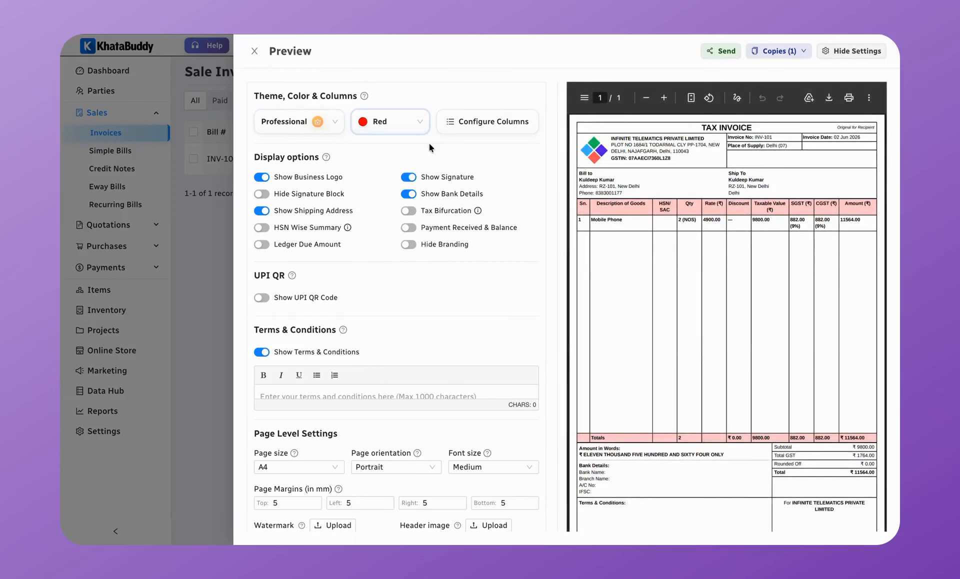
Step: Hide the HSN/SAC column and move CGST above SGST in the invoice's column settings
{"action": "left_click", "coordinate": [492, 122]}
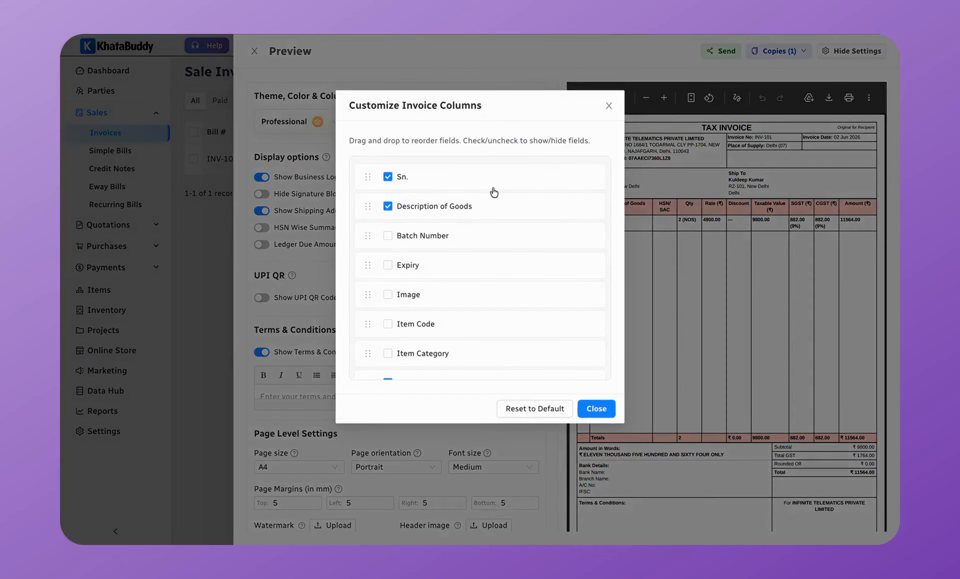
{"action": "scroll", "coordinate": [484, 296], "scroll_direction": "down", "scroll_amount": 3}
{"action": "scroll", "coordinate": [484, 293], "scroll_direction": "up", "scroll_amount": 3}
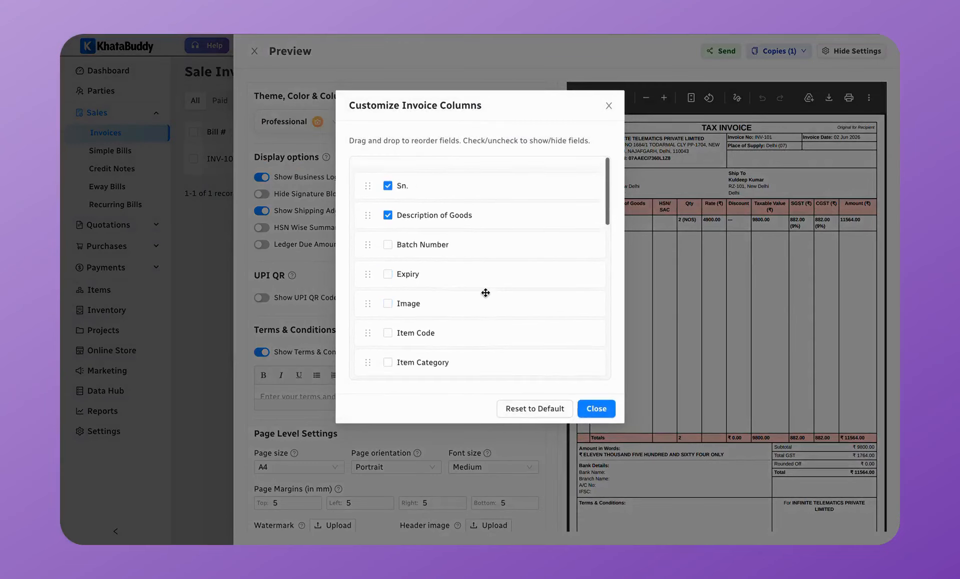
{"action": "scroll", "coordinate": [486, 295], "scroll_direction": "down", "scroll_amount": 1}
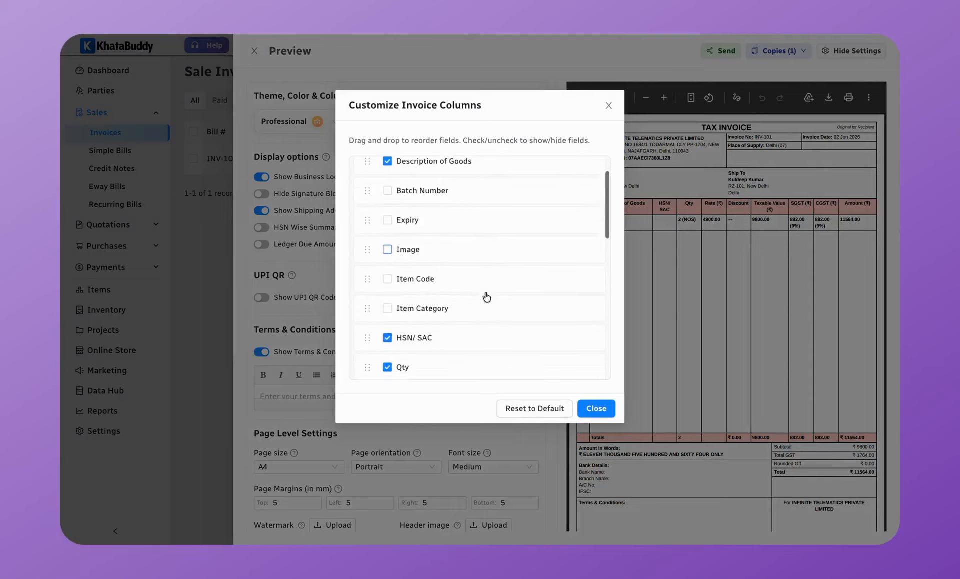
{"action": "scroll", "coordinate": [486, 297], "scroll_direction": "down", "scroll_amount": 2}
{"action": "left_click", "coordinate": [387, 230]}
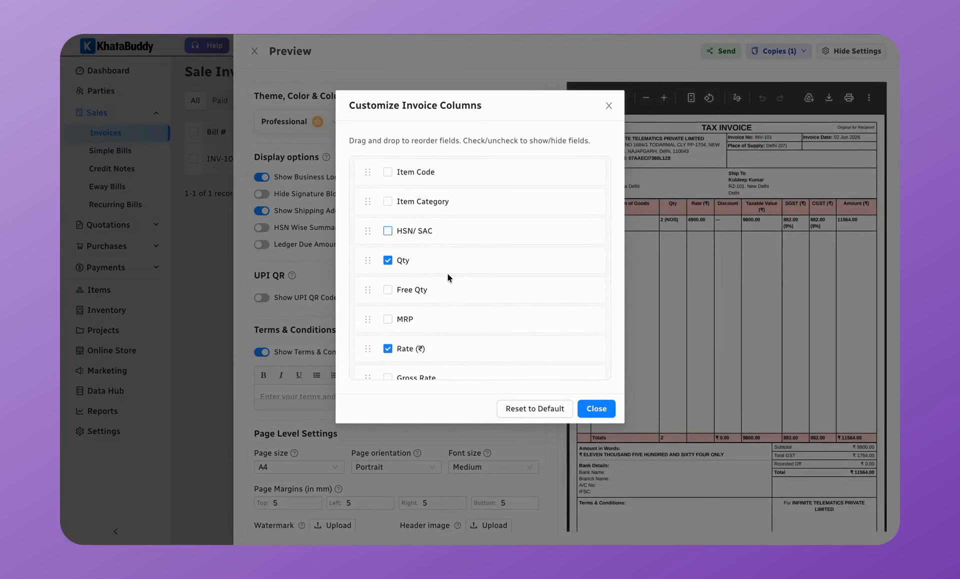
{"action": "scroll", "coordinate": [448, 274], "scroll_direction": "down", "scroll_amount": 5}
{"action": "left_click_drag", "start_coordinate": [367, 256], "coordinate": [366, 222]}
{"action": "left_click", "coordinate": [598, 409]}
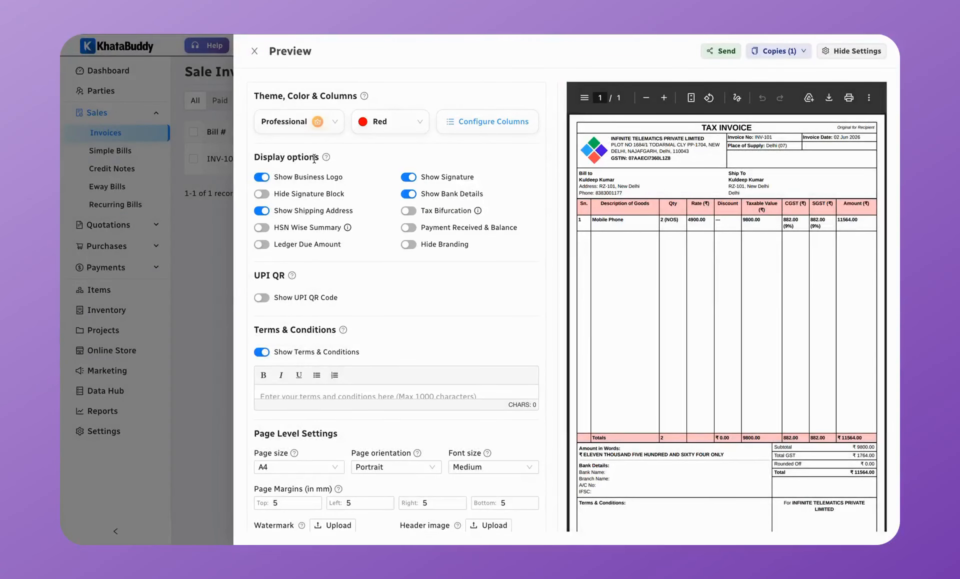
Step: Turn off bank details on the invoice, keeping the business logo shown
{"action": "left_click", "coordinate": [262, 178]}
{"action": "left_click", "coordinate": [262, 178]}
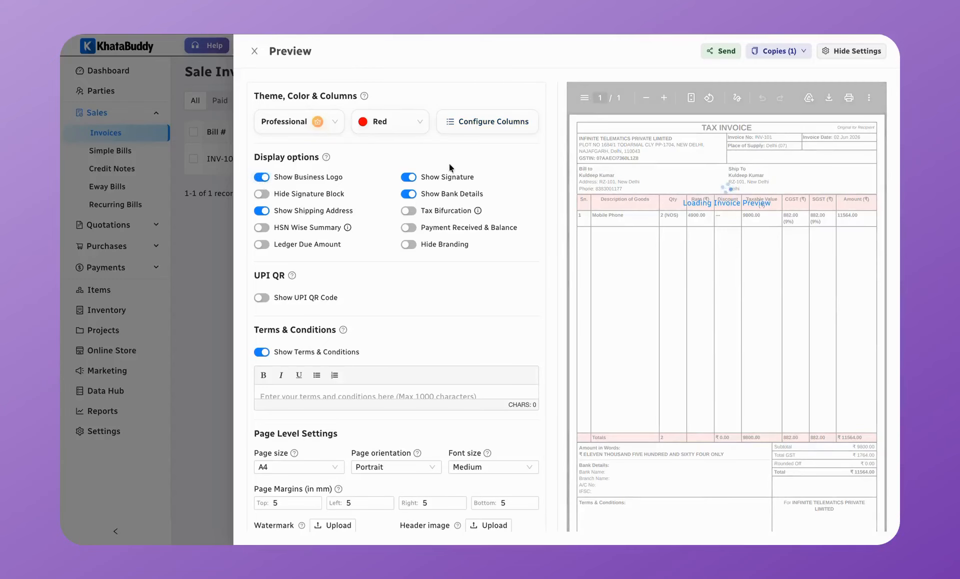
{"action": "left_click", "coordinate": [415, 195]}
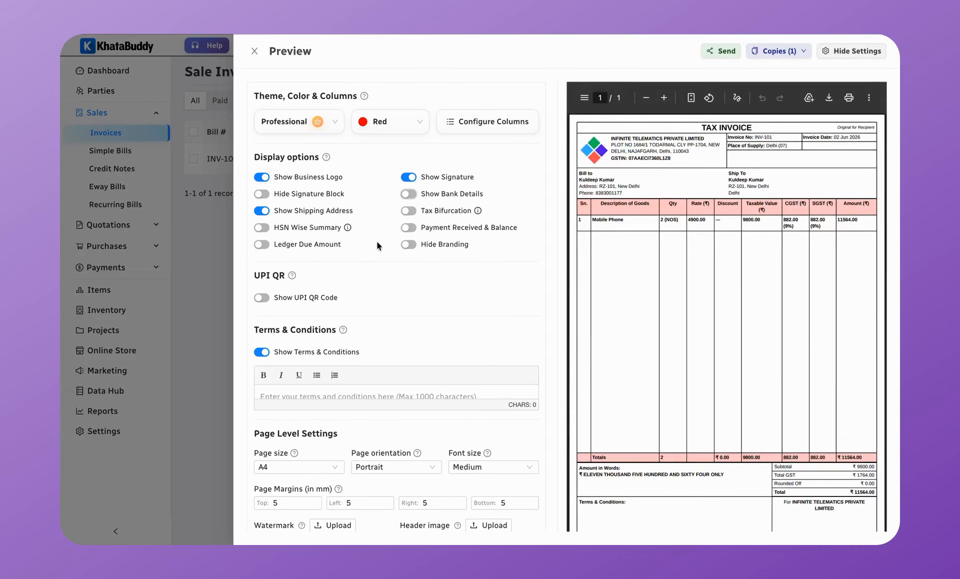
Step: Turn on the UPI QR code and check the UPI ID field and Invoice Value amount type
{"action": "scroll", "coordinate": [376, 241], "scroll_direction": "down", "scroll_amount": 1}
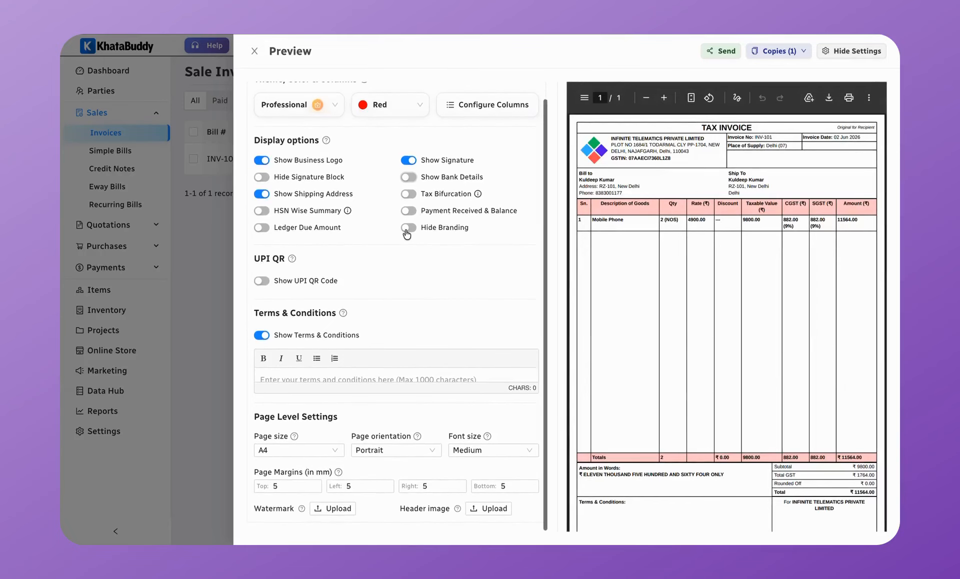
{"action": "left_click", "coordinate": [262, 281]}
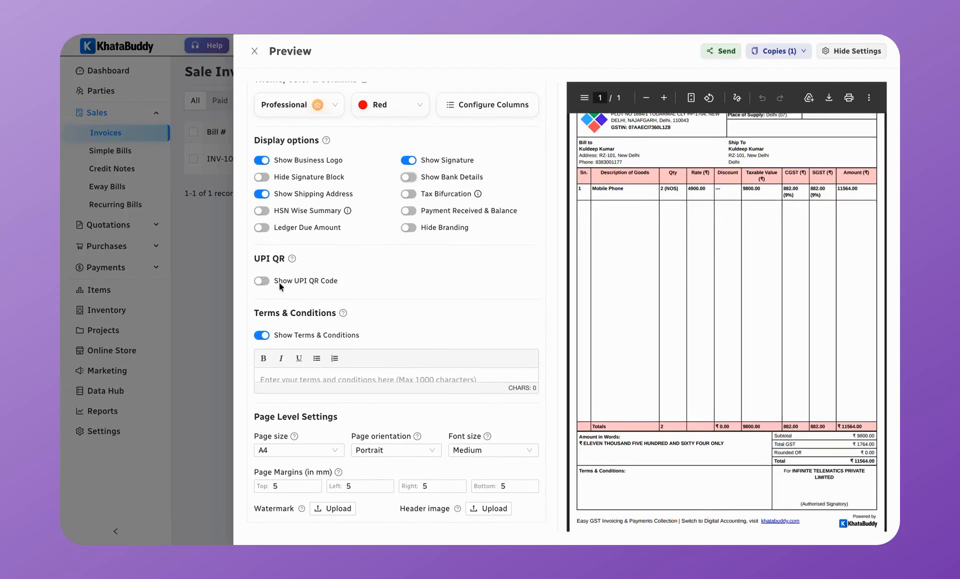
{"action": "left_click", "coordinate": [300, 316]}
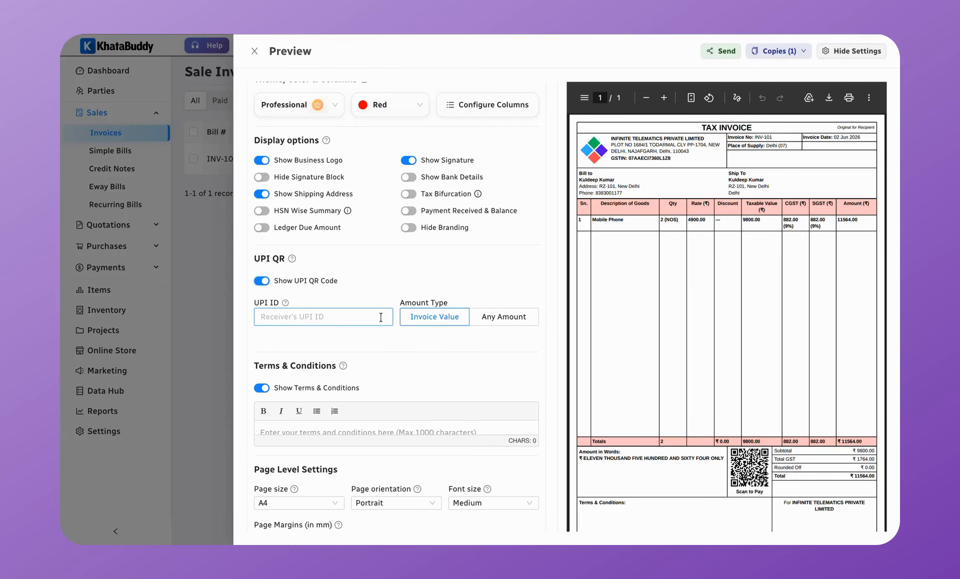
{"action": "left_click", "coordinate": [434, 318]}
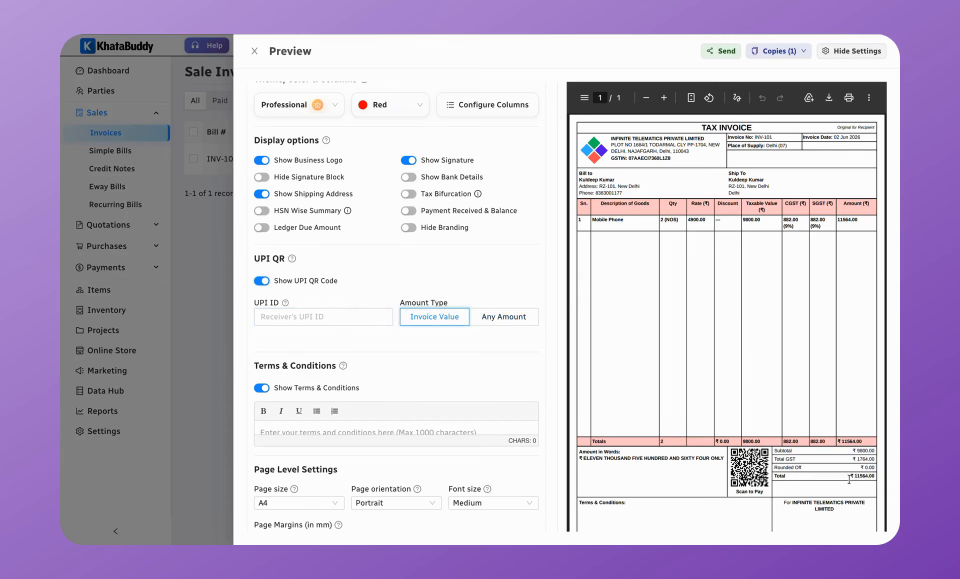
Step: Set the QR amount to Any Amount and add the terms line 'No returns & exchanges.'
{"action": "left_click", "coordinate": [494, 324]}
{"action": "scroll", "coordinate": [451, 360], "scroll_direction": "down", "scroll_amount": 1}
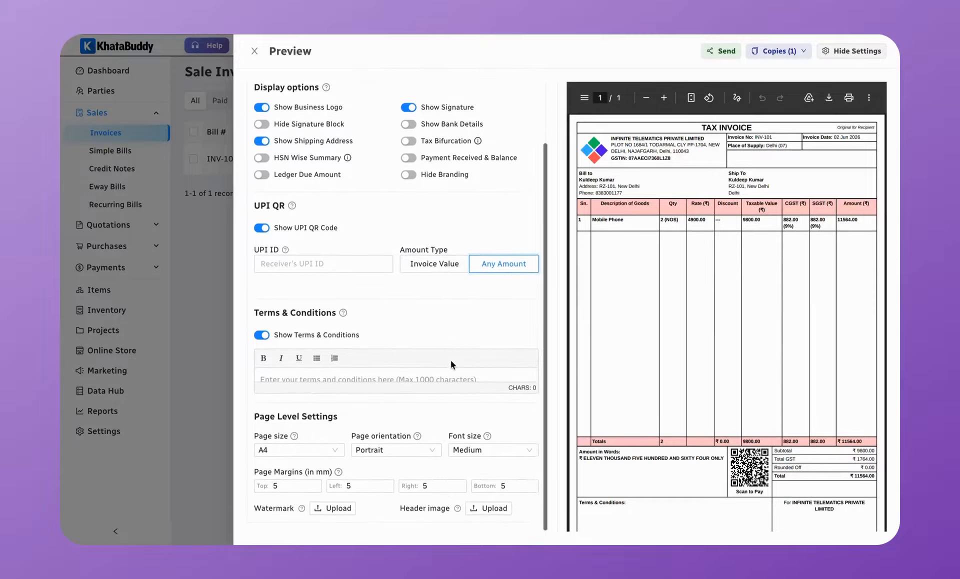
{"action": "left_click", "coordinate": [393, 380]}
{"action": "type", "text": "No returns & exchanges."}
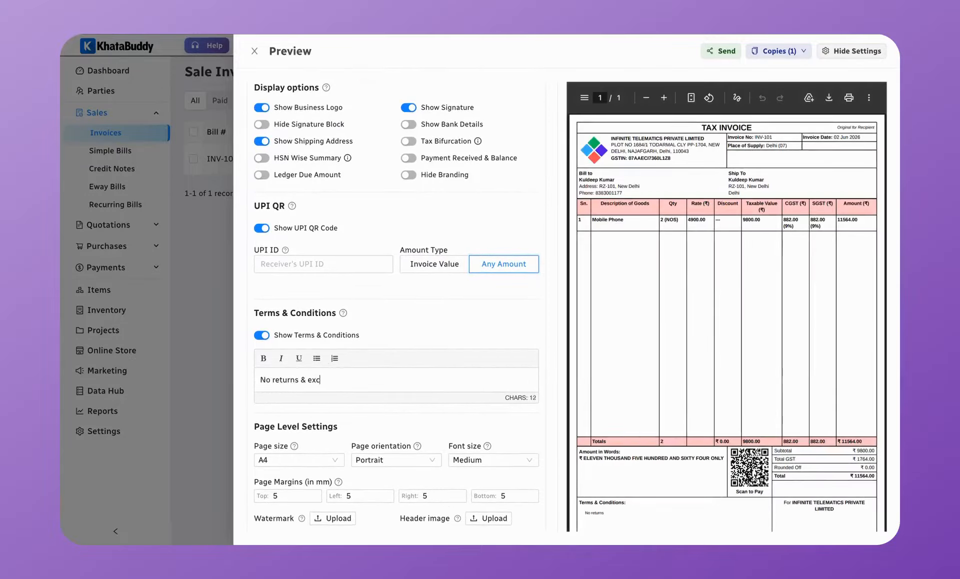
{"action": "scroll", "coordinate": [400, 380], "scroll_direction": "down", "scroll_amount": 1}
{"action": "scroll", "coordinate": [619, 482], "scroll_direction": "down", "scroll_amount": 1}
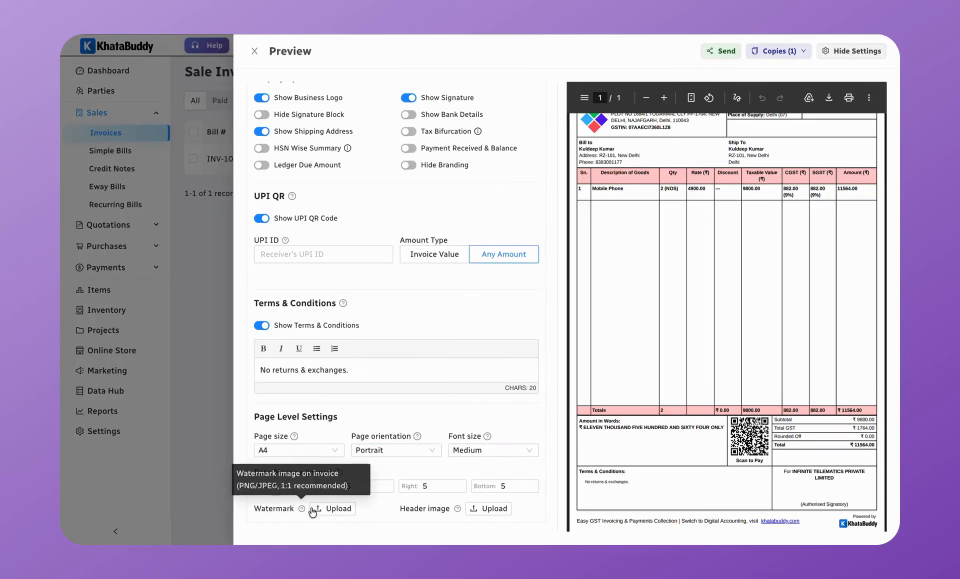
{"action": "scroll", "coordinate": [421, 268], "scroll_direction": "up", "scroll_amount": 3}
{"action": "scroll", "coordinate": [422, 271], "scroll_direction": "down", "scroll_amount": 1}
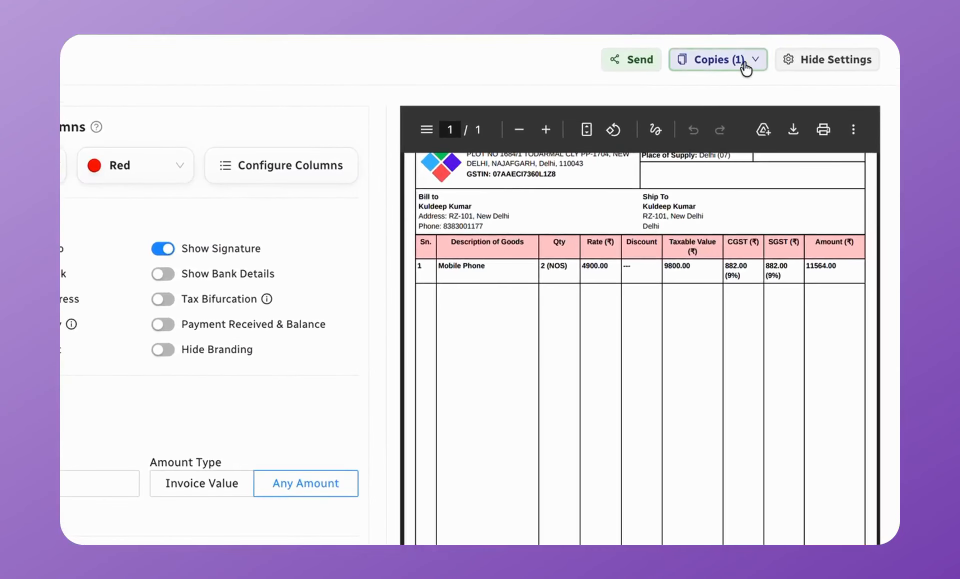
Step: Add a Duplicate copy beside the Original, review both pages, and close the preview
{"action": "left_click", "coordinate": [747, 68]}
{"action": "left_click", "coordinate": [695, 146]}
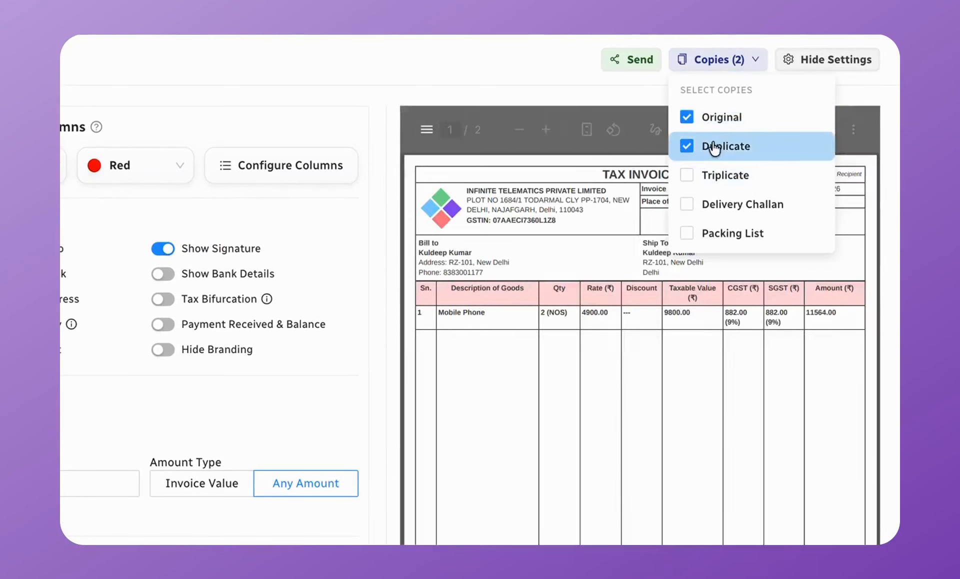
{"action": "left_click", "coordinate": [602, 96]}
{"action": "scroll", "coordinate": [701, 363], "scroll_direction": "down", "scroll_amount": 2}
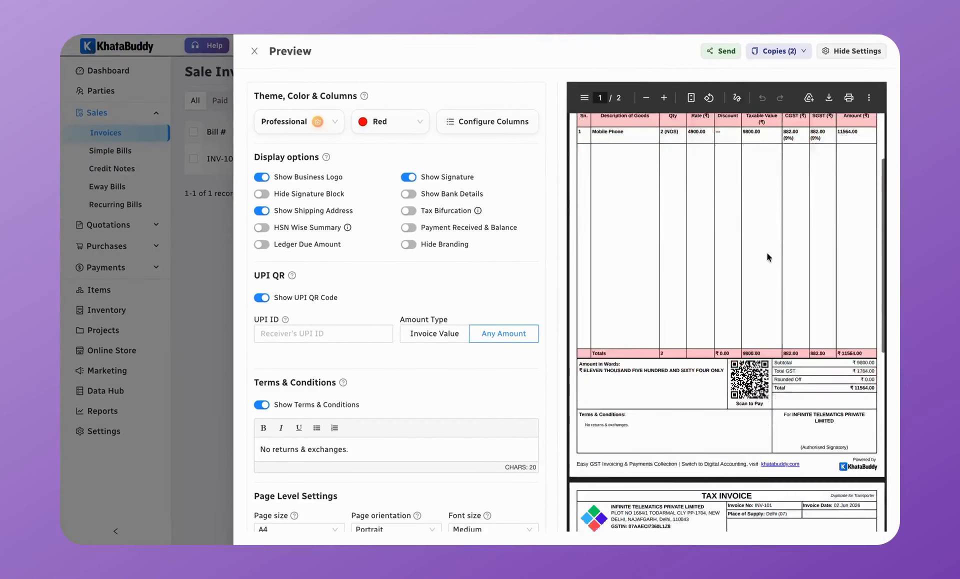
{"action": "scroll", "coordinate": [767, 254], "scroll_direction": "down", "scroll_amount": 8}
{"action": "scroll", "coordinate": [767, 253], "scroll_direction": "up", "scroll_amount": 10}
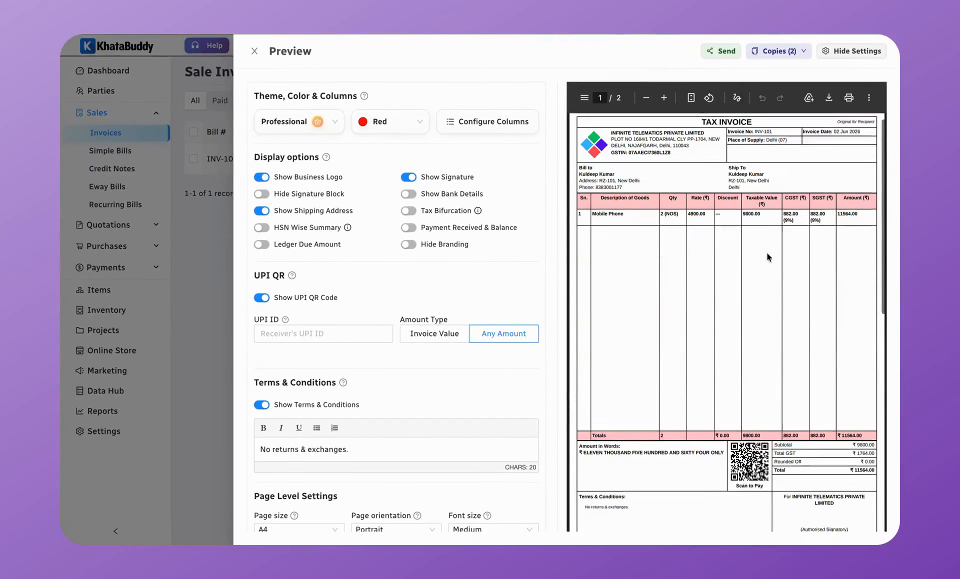
{"action": "scroll", "coordinate": [768, 256], "scroll_direction": "down", "scroll_amount": 8}
{"action": "scroll", "coordinate": [817, 228], "scroll_direction": "up", "scroll_amount": 8}
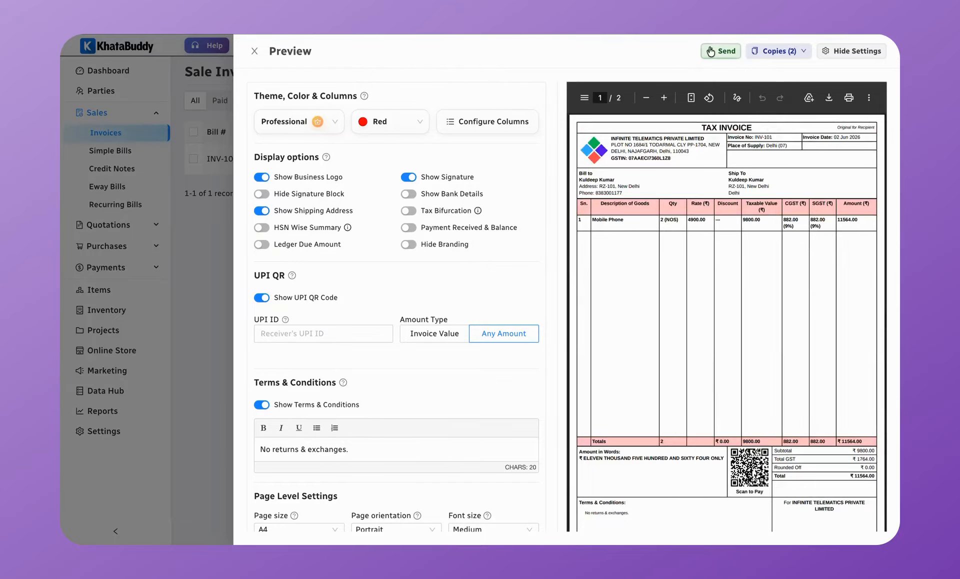
{"action": "left_click", "coordinate": [255, 52]}
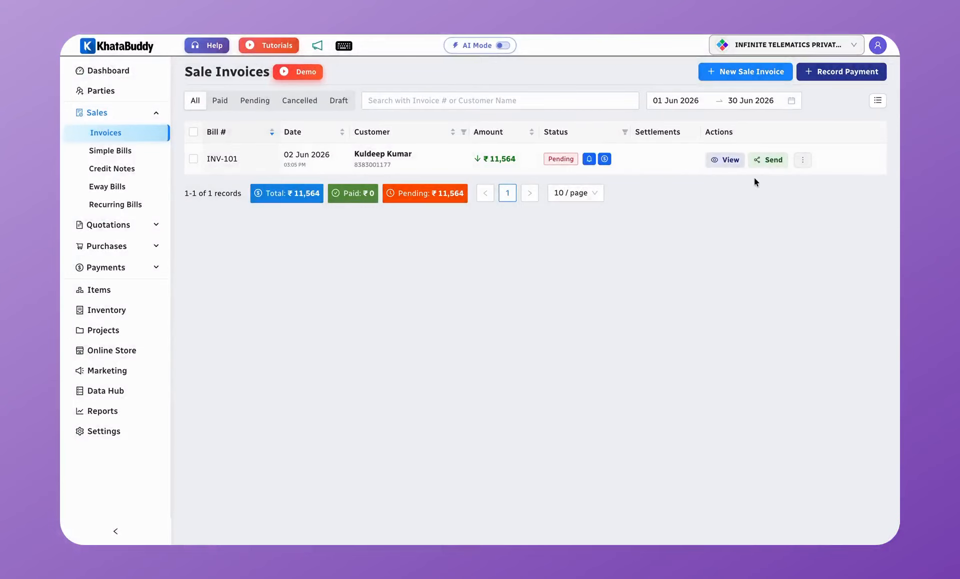
Step: Send INV-101's Original copy to the customer's number via WhatsApp
{"action": "mouse_move", "coordinate": [767, 159]}
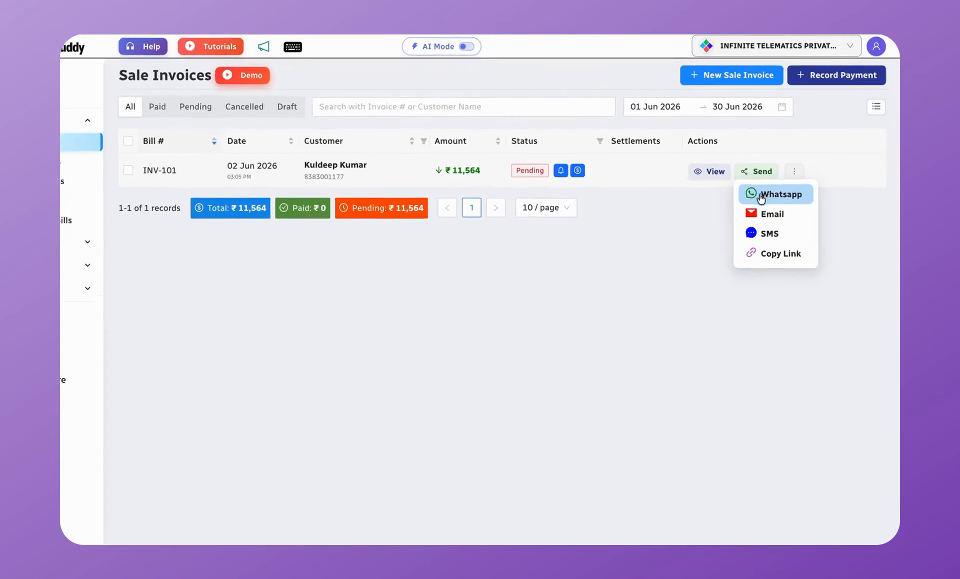
{"action": "left_click", "coordinate": [725, 256]}
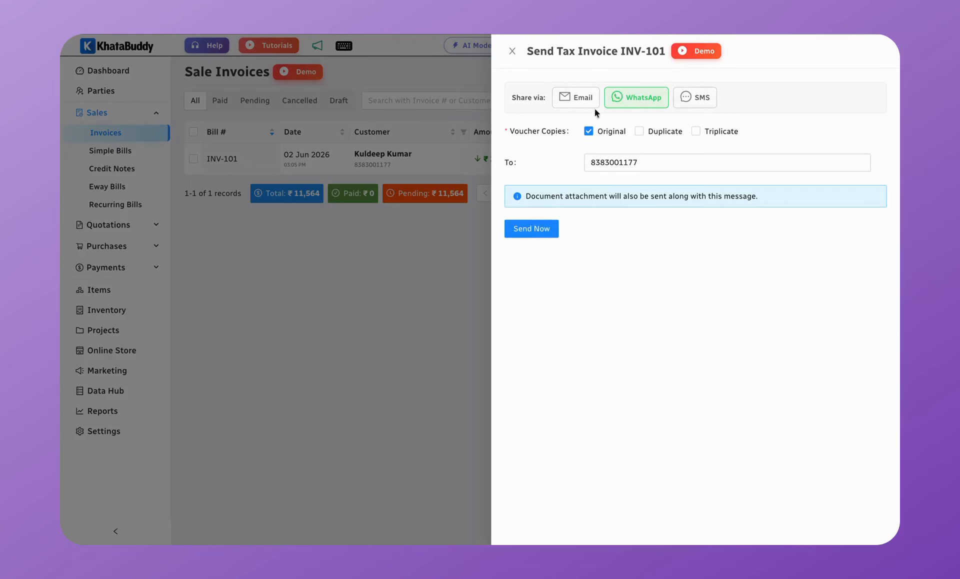
{"action": "left_click", "coordinate": [545, 233]}
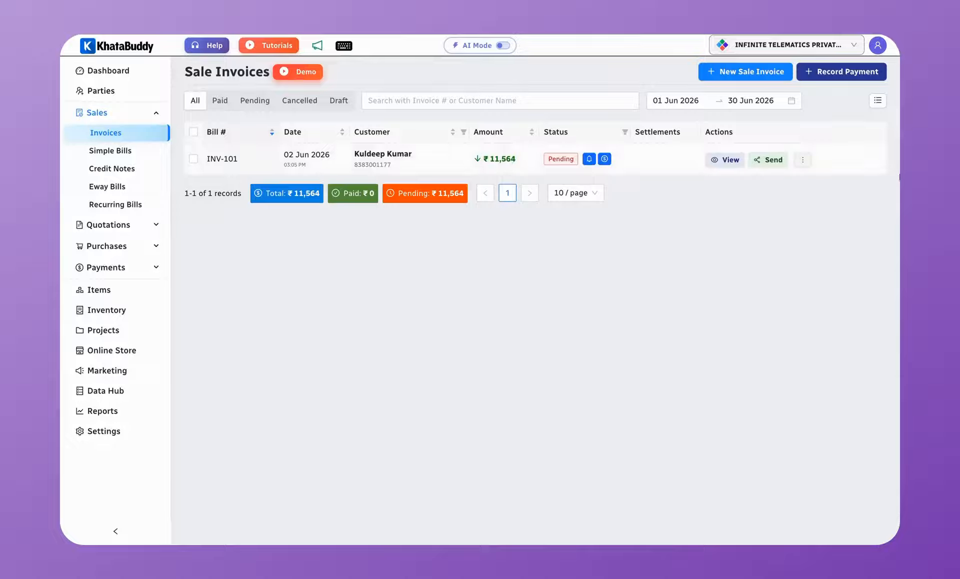
Step: Check the invoice table columns without changes, then send a WhatsApp payment reminder for INV-101
{"action": "left_click", "coordinate": [878, 101]}
{"action": "scroll", "coordinate": [508, 294], "scroll_direction": "down", "scroll_amount": 2}
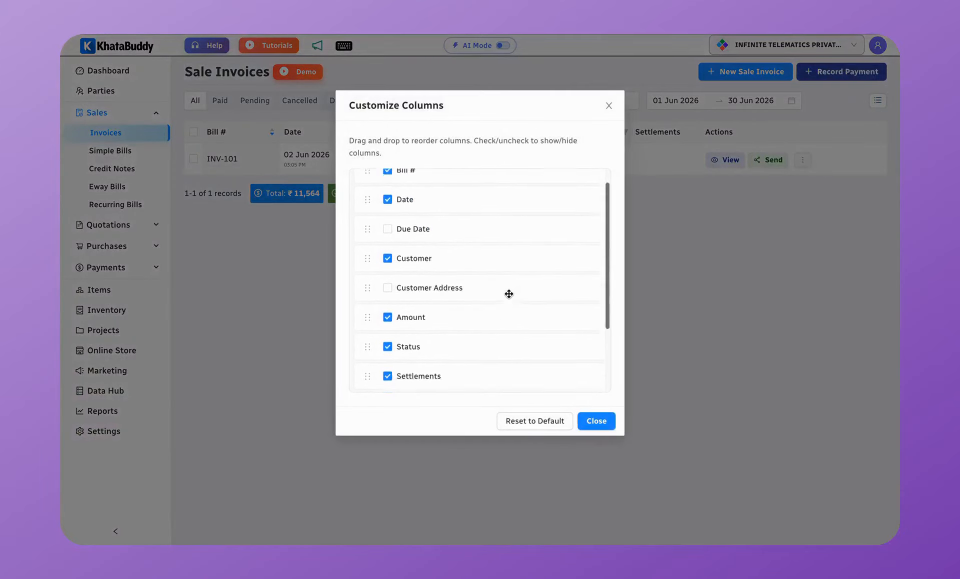
{"action": "scroll", "coordinate": [437, 326], "scroll_direction": "down", "scroll_amount": 2}
{"action": "scroll", "coordinate": [425, 320], "scroll_direction": "up", "scroll_amount": 5}
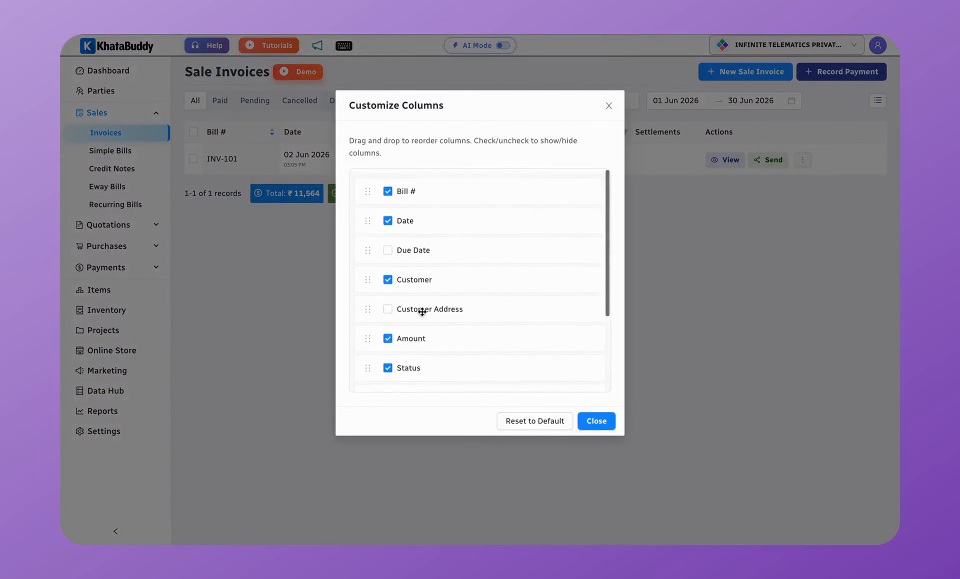
{"action": "scroll", "coordinate": [563, 377], "scroll_direction": "down", "scroll_amount": 3}
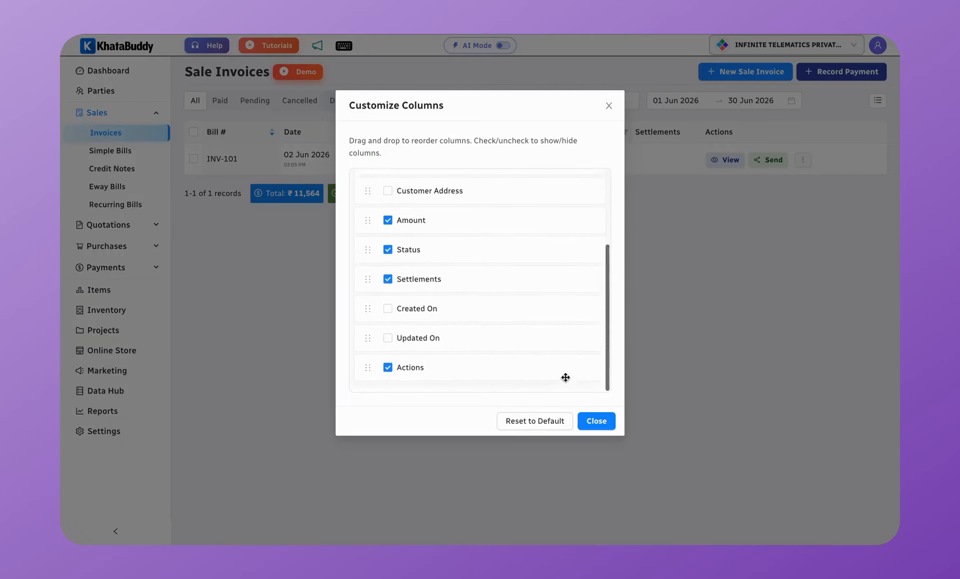
{"action": "left_click", "coordinate": [604, 423]}
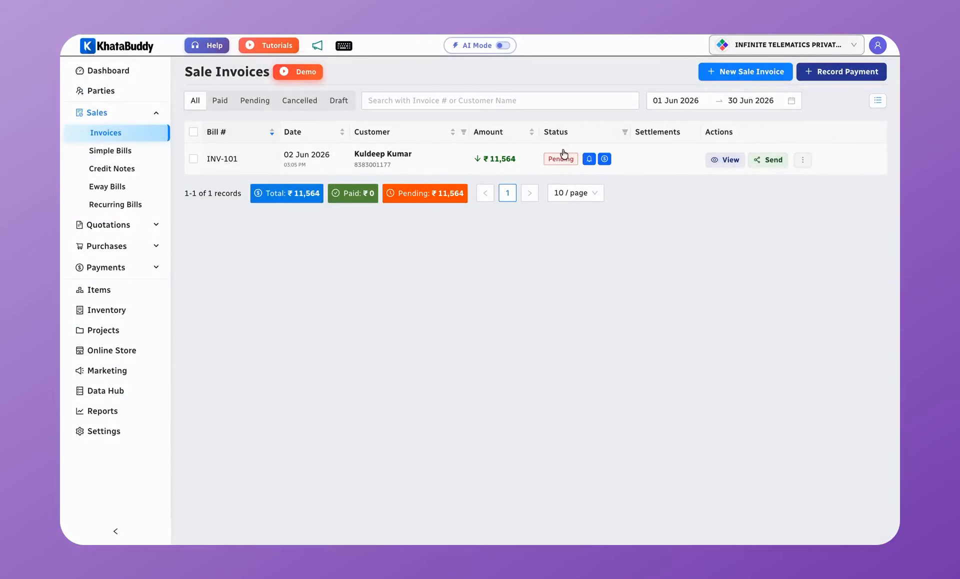
{"action": "left_click", "coordinate": [589, 159]}
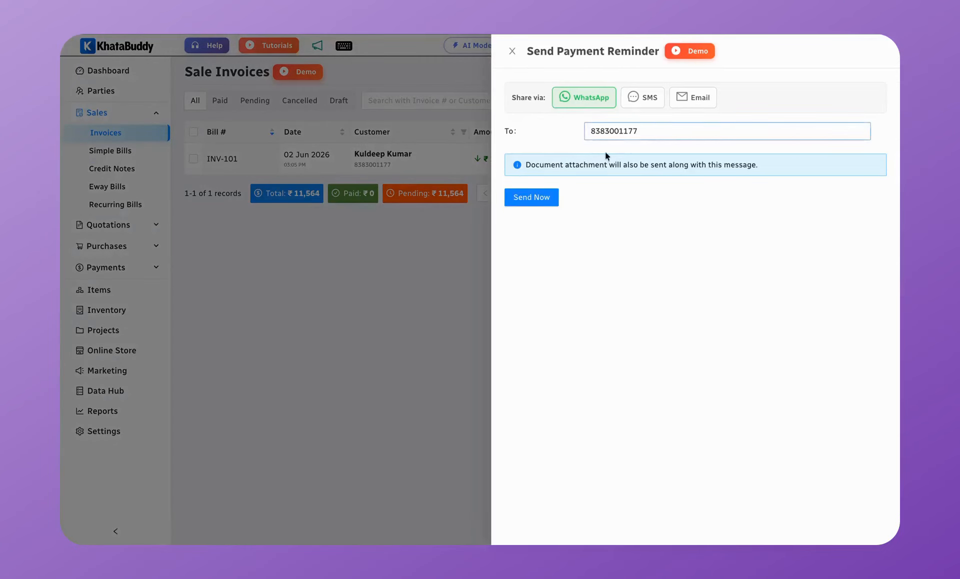
{"action": "left_click", "coordinate": [528, 196]}
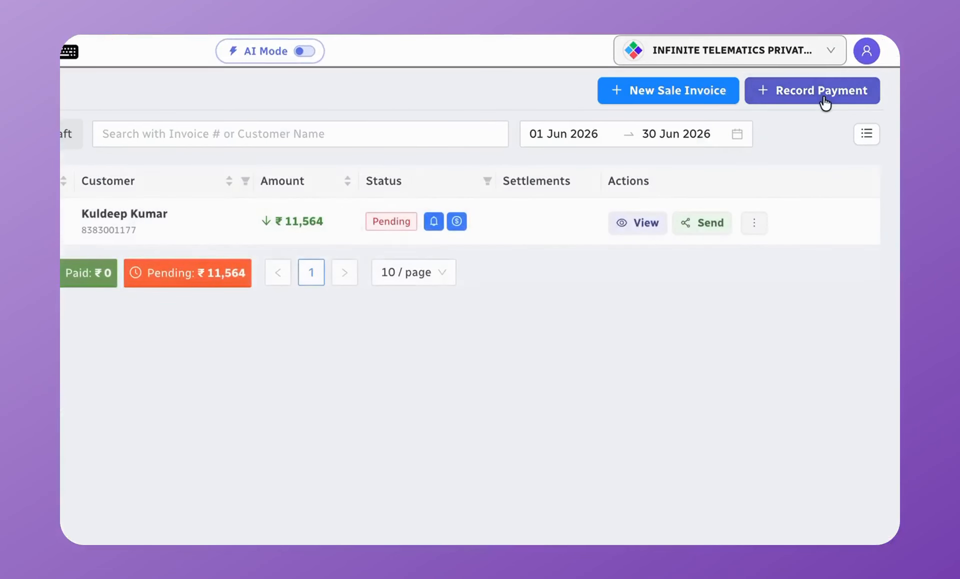
Step: Record and save an ₹8,000 Cash payment from the customer against INV-101
{"action": "left_click", "coordinate": [823, 100]}
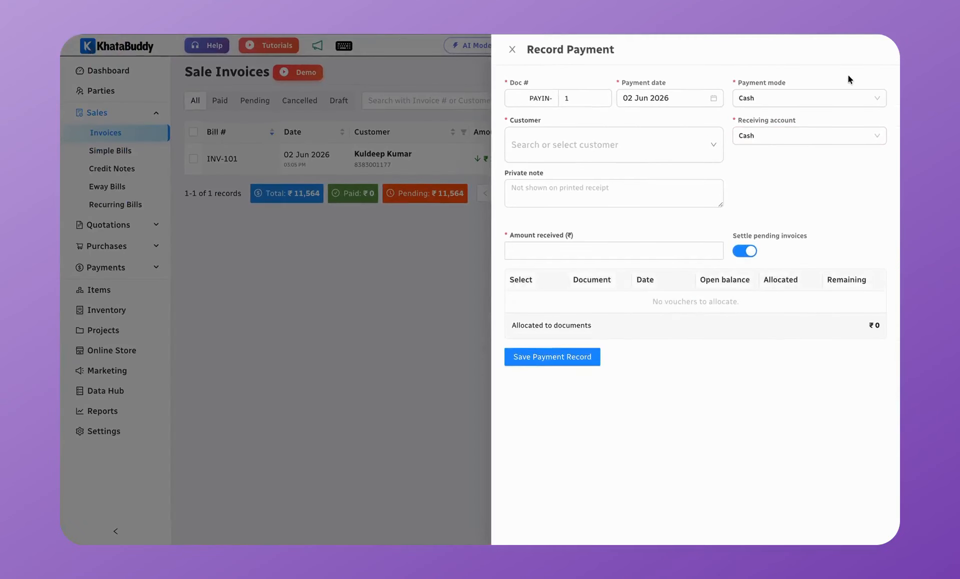
{"action": "left_click", "coordinate": [582, 154]}
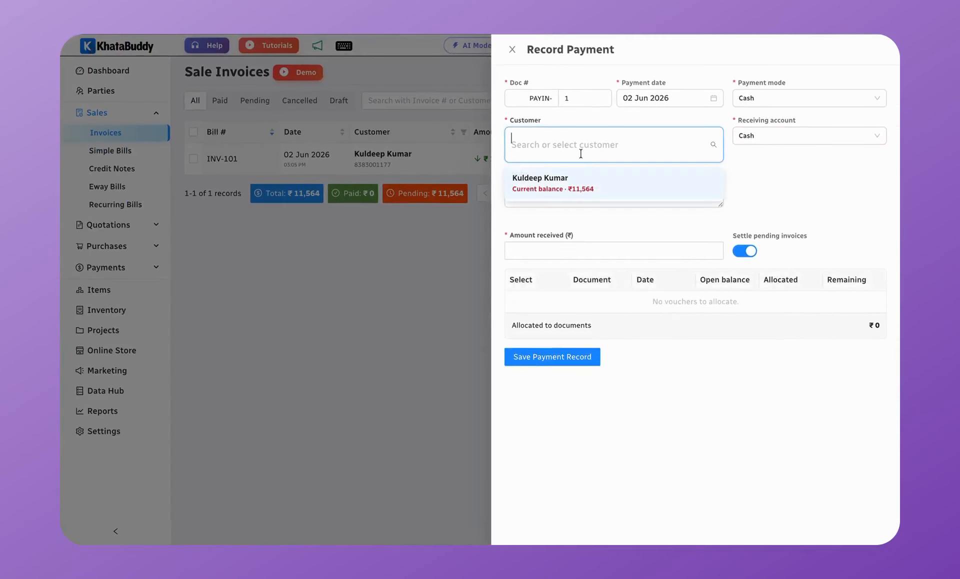
{"action": "left_click", "coordinate": [577, 192]}
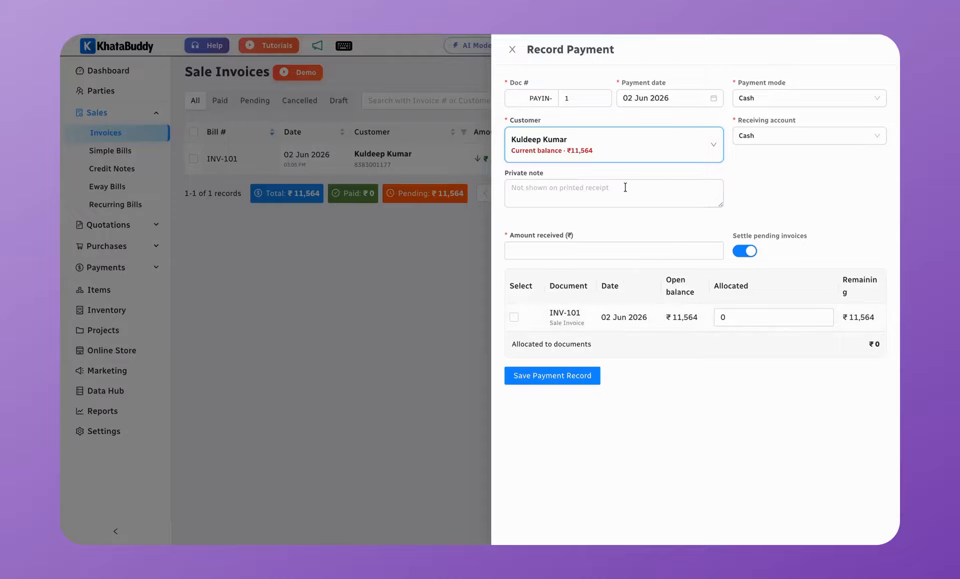
{"action": "left_click", "coordinate": [560, 252]}
{"action": "type", "text": "8000"}
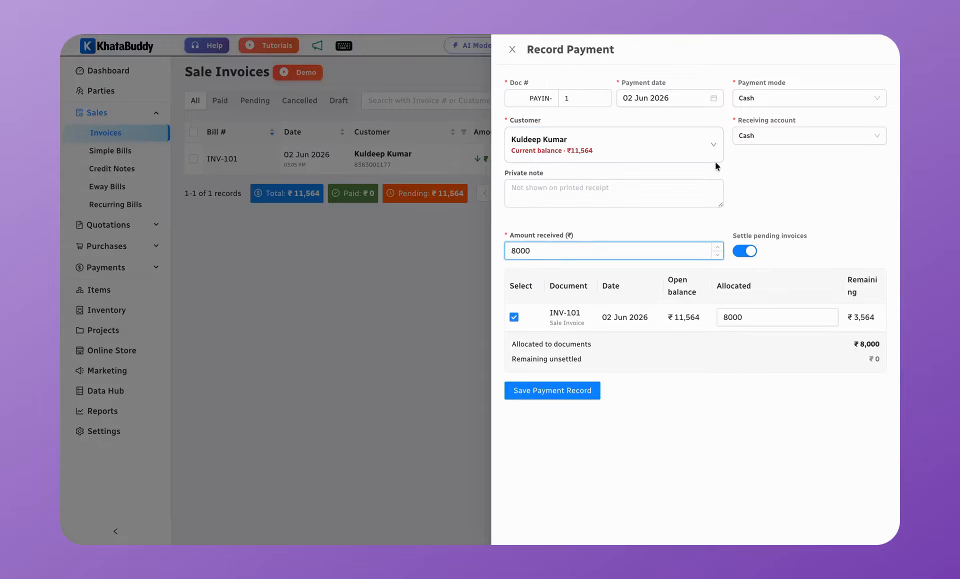
{"action": "left_click", "coordinate": [774, 97]}
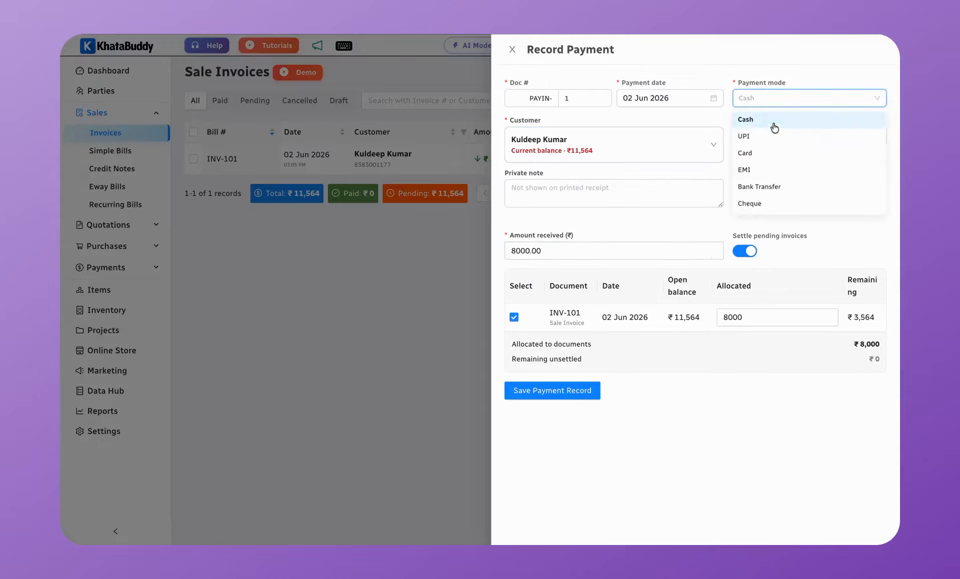
{"action": "left_click", "coordinate": [773, 126]}
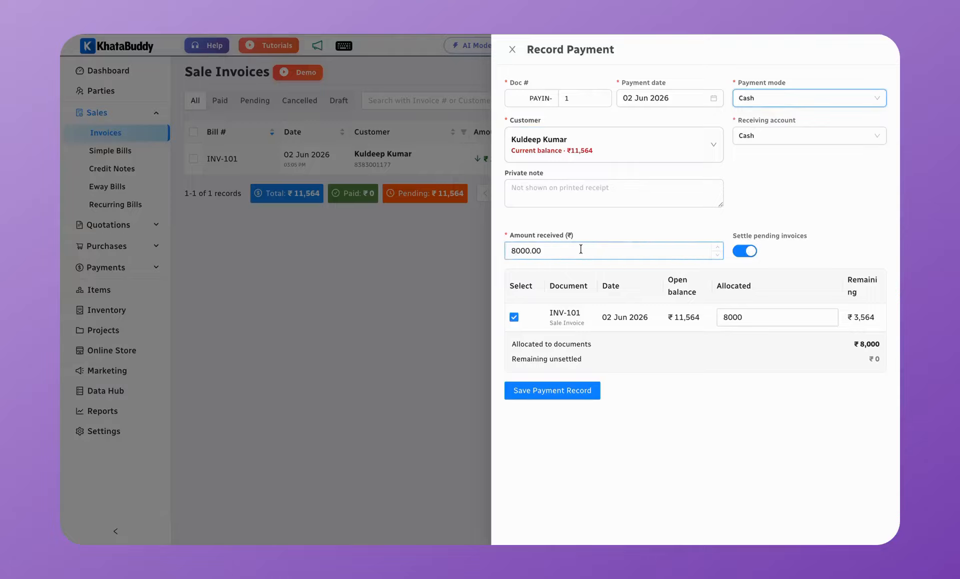
{"action": "left_click_drag", "start_coordinate": [553, 316], "coordinate": [647, 317]}
{"action": "left_click", "coordinate": [647, 317]}
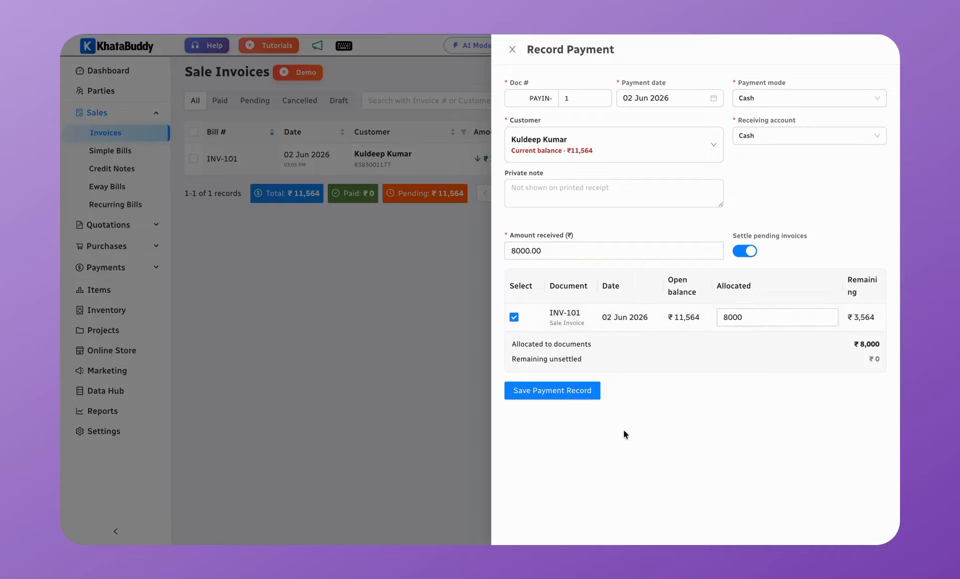
{"action": "left_click", "coordinate": [581, 391]}
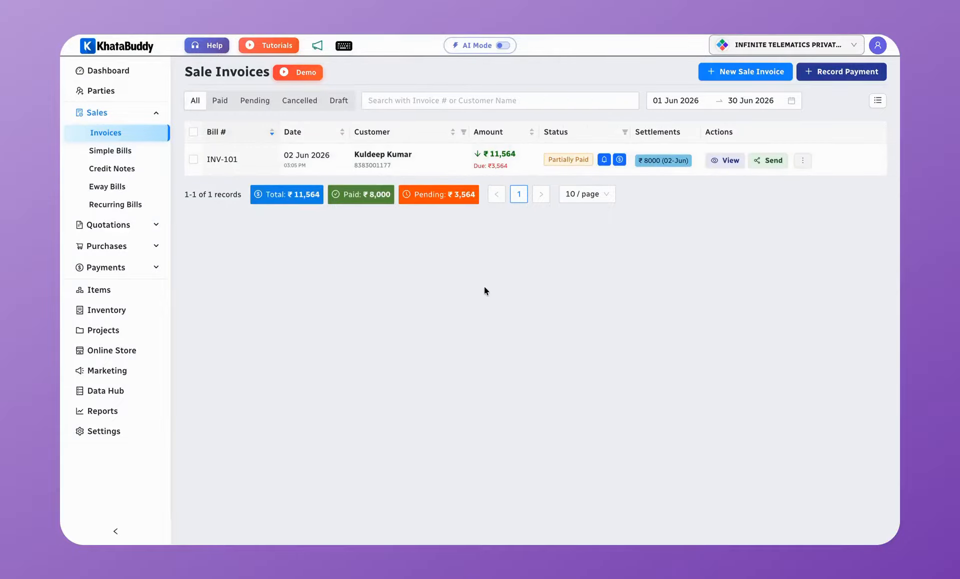
Step: Preview the customer's ledger statement as a PDF, view its share options, then open the Sales Report
{"action": "left_click", "coordinate": [127, 94]}
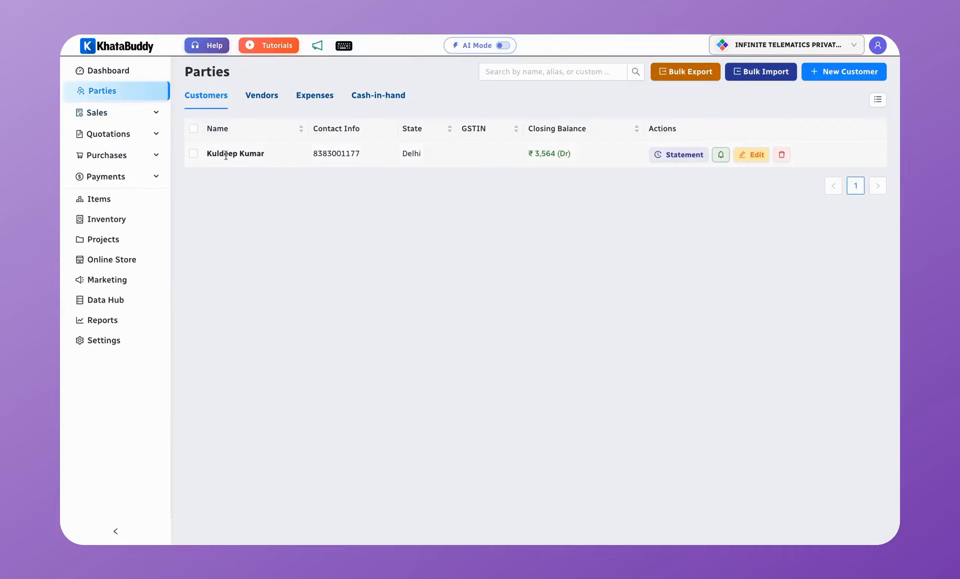
{"action": "left_click", "coordinate": [676, 159]}
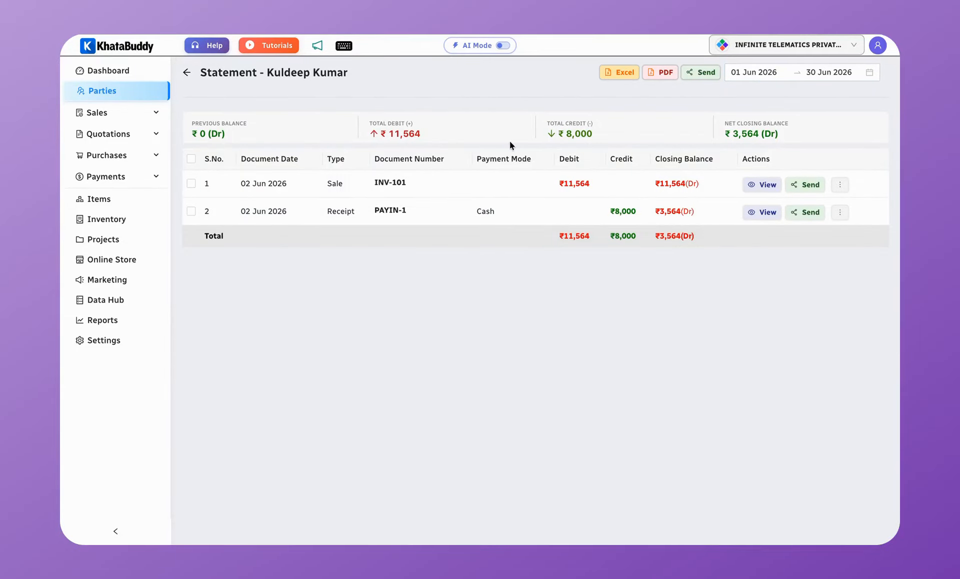
{"action": "left_click", "coordinate": [659, 74]}
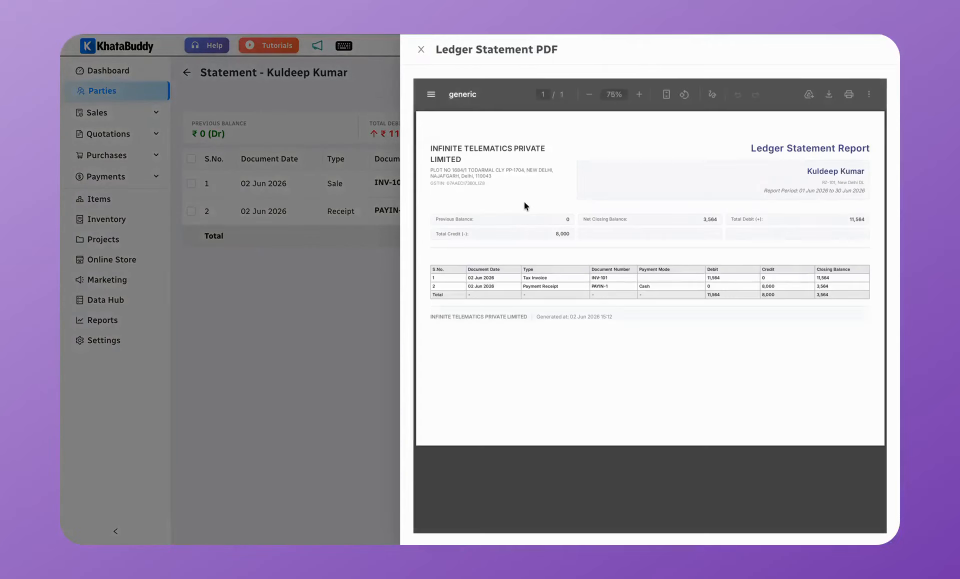
{"action": "left_click", "coordinate": [301, 224]}
{"action": "left_click", "coordinate": [698, 79]}
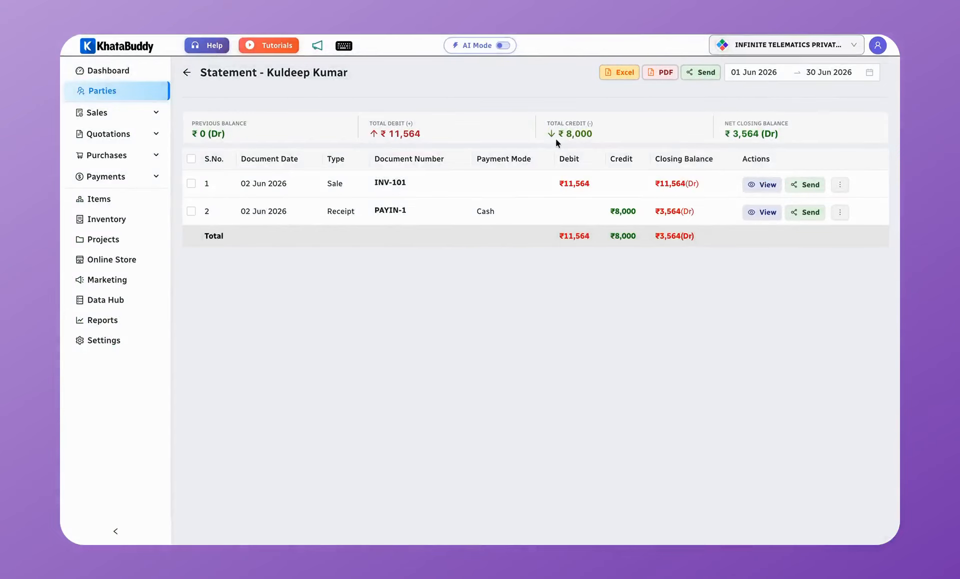
{"action": "left_click", "coordinate": [124, 323]}
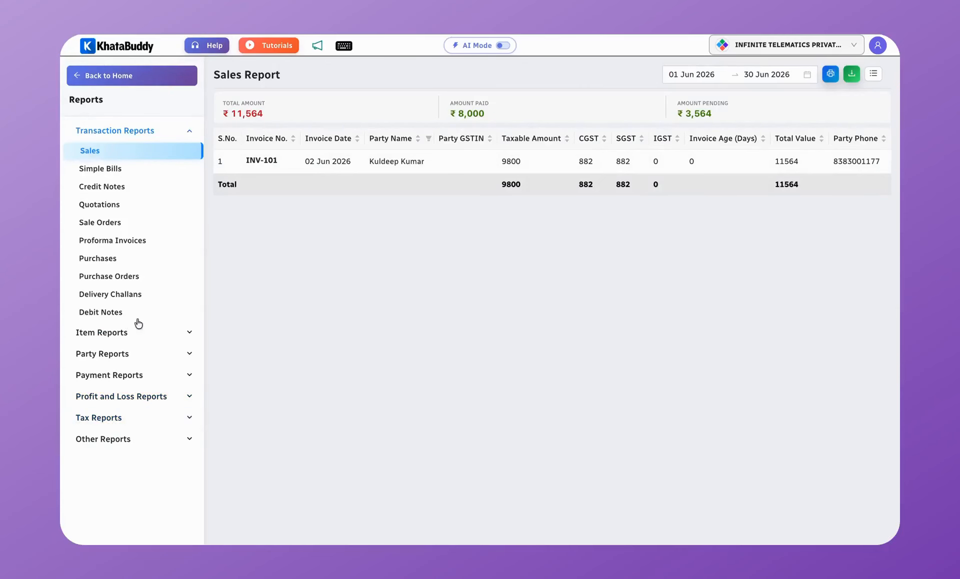
Step: Review the Sales with Items and GSTR 1 B2C (Others) reports, then print-preview the Sales Report
{"action": "left_click", "coordinate": [171, 334]}
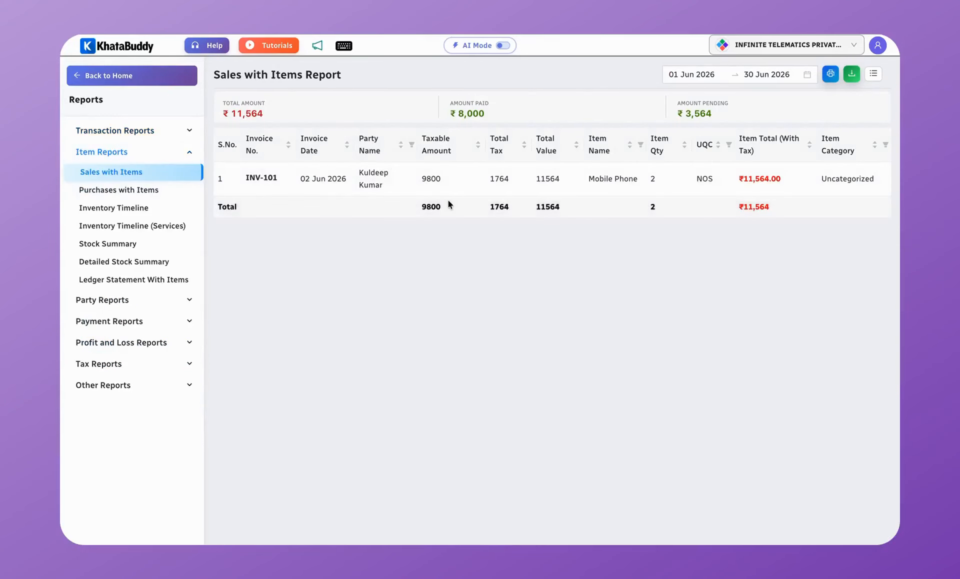
{"action": "left_click", "coordinate": [174, 365]}
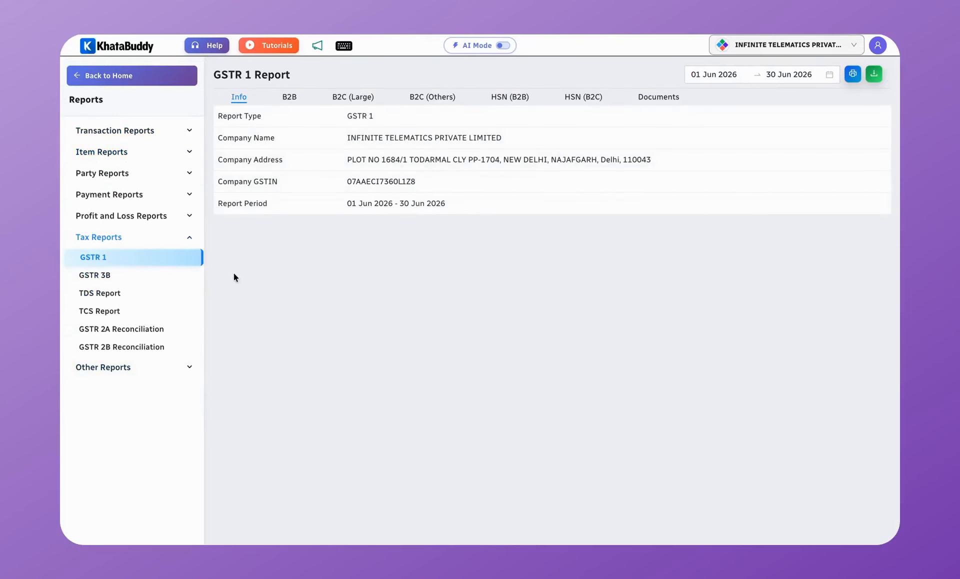
{"action": "left_click", "coordinate": [133, 274]}
{"action": "left_click", "coordinate": [435, 96]}
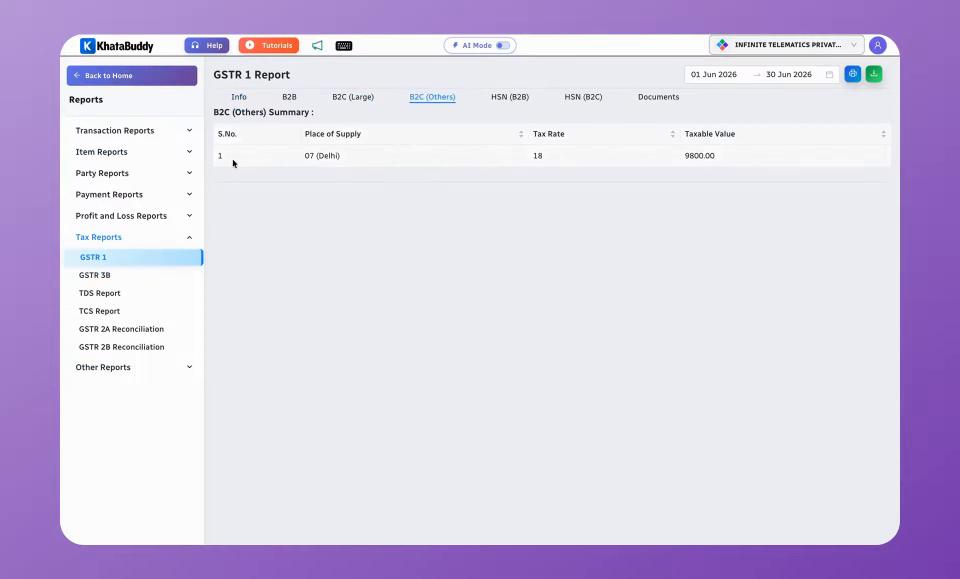
{"action": "left_click", "coordinate": [158, 136]}
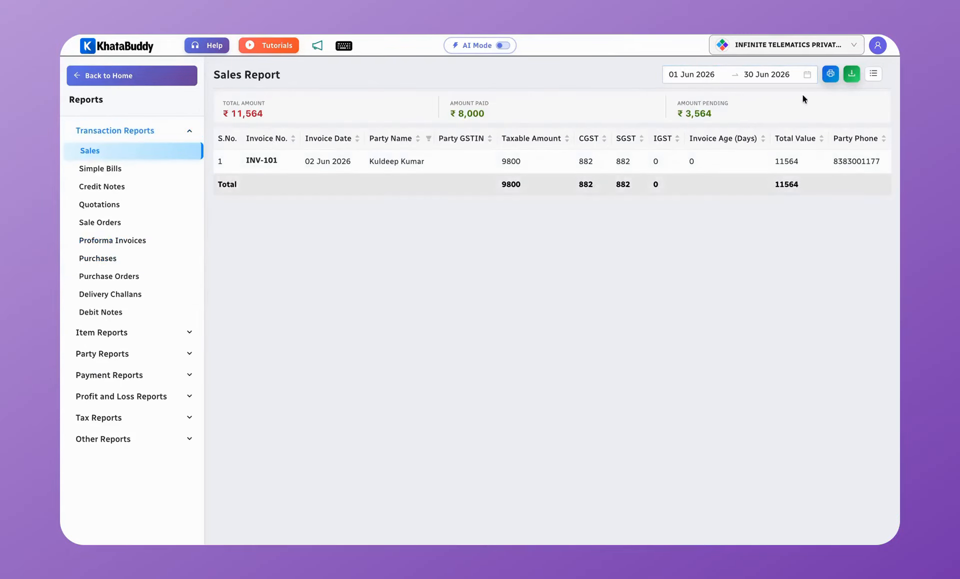
{"action": "left_click", "coordinate": [831, 78]}
{"action": "left_click", "coordinate": [392, 211]}
Step: Add a Total Tax column to the Sales Report and return to the home dashboard
{"action": "left_click", "coordinate": [874, 74]}
{"action": "scroll", "coordinate": [516, 310], "scroll_direction": "down", "scroll_amount": 1}
{"action": "scroll", "coordinate": [515, 310], "scroll_direction": "down", "scroll_amount": 10}
{"action": "scroll", "coordinate": [514, 311], "scroll_direction": "up", "scroll_amount": 4}
{"action": "scroll", "coordinate": [488, 260], "scroll_direction": "down", "scroll_amount": 1}
{"action": "scroll", "coordinate": [488, 260], "scroll_direction": "up", "scroll_amount": 5}
{"action": "scroll", "coordinate": [489, 266], "scroll_direction": "down", "scroll_amount": 5}
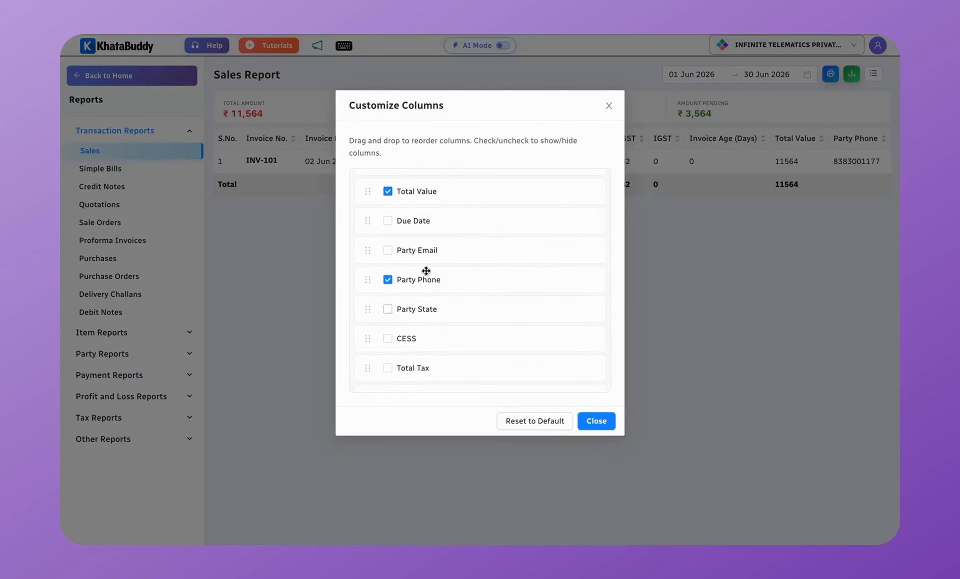
{"action": "scroll", "coordinate": [440, 286], "scroll_direction": "down", "scroll_amount": 3}
{"action": "left_click", "coordinate": [406, 245]}
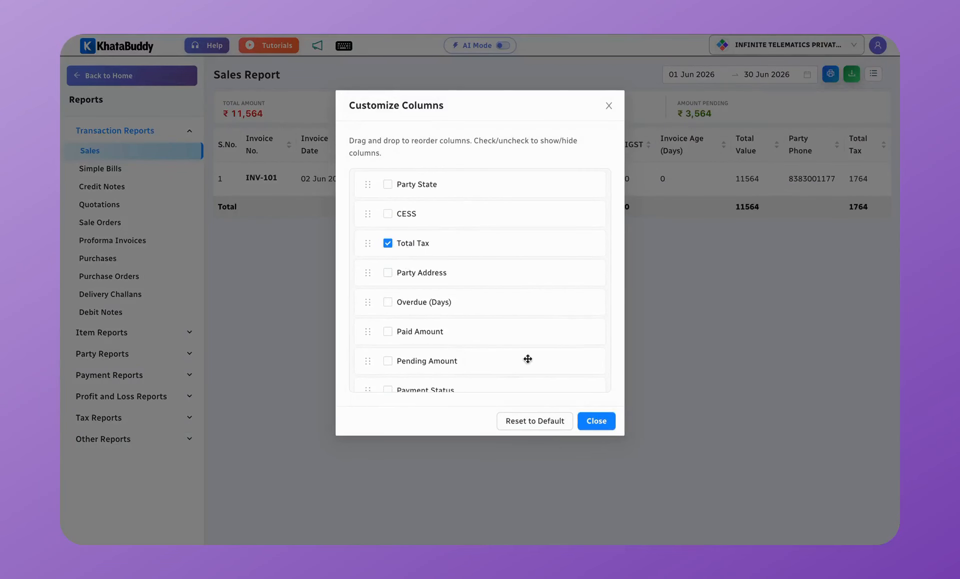
{"action": "left_click", "coordinate": [602, 424]}
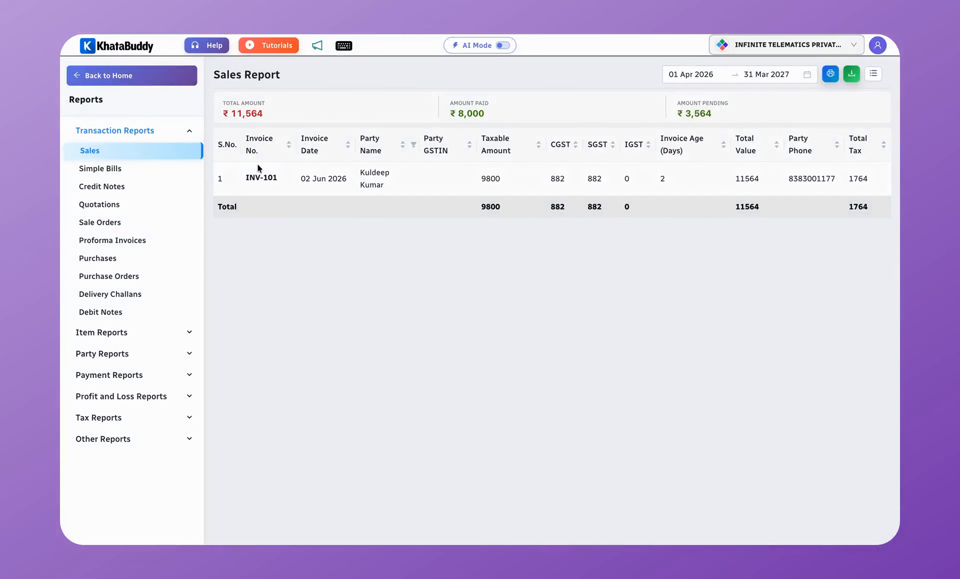
{"action": "left_click", "coordinate": [135, 76]}
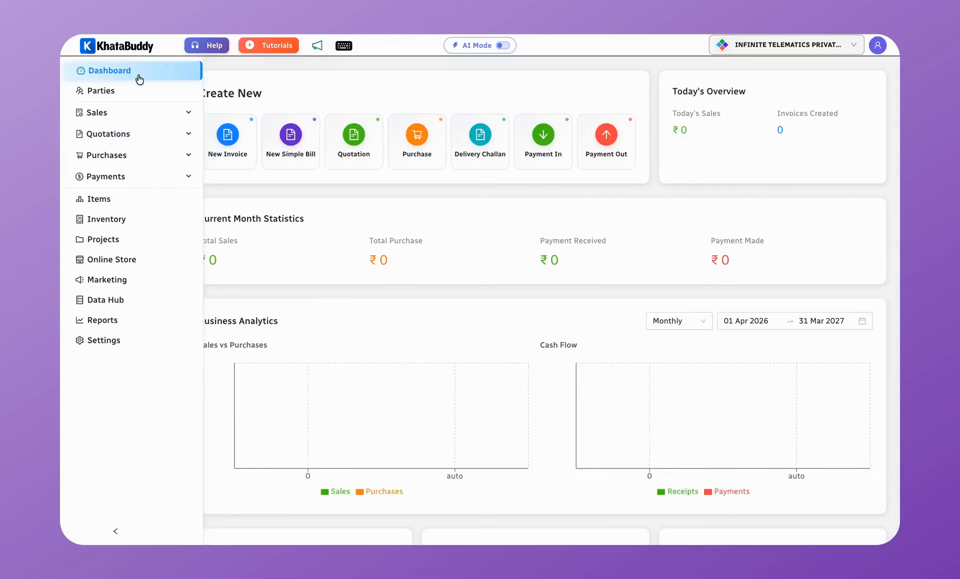
Step: Stock out 3 Mobile Phone units with remark 'lost', reducing stock from 8 to 5
{"action": "left_click", "coordinate": [118, 224]}
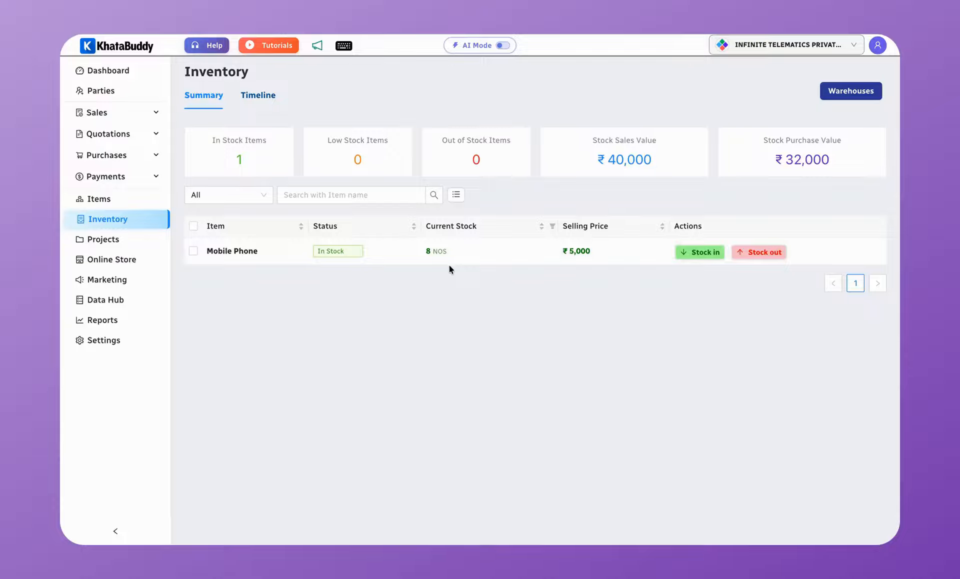
{"action": "left_click_drag", "start_coordinate": [426, 251], "coordinate": [469, 251]}
{"action": "left_click", "coordinate": [470, 252]}
{"action": "left_click", "coordinate": [708, 140]}
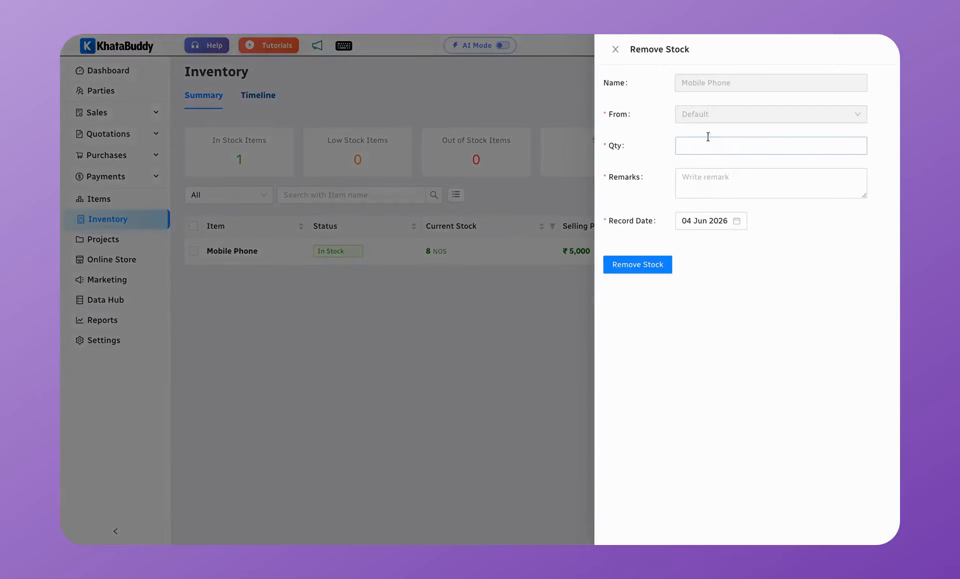
{"action": "type", "text": "3"}
{"action": "left_click", "coordinate": [709, 187]}
{"action": "type", "text": "lost"}
{"action": "left_click", "coordinate": [654, 265]}
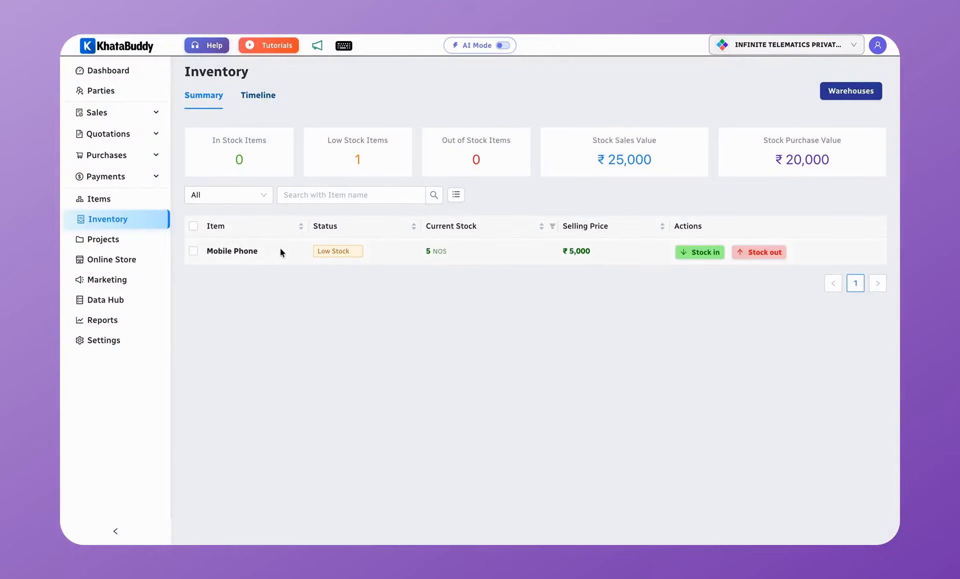
Step: Check the stock timeline filtered by Mobile Phone, view the summary, then return to the dashboard
{"action": "left_click", "coordinate": [255, 96]}
{"action": "left_click", "coordinate": [248, 132]}
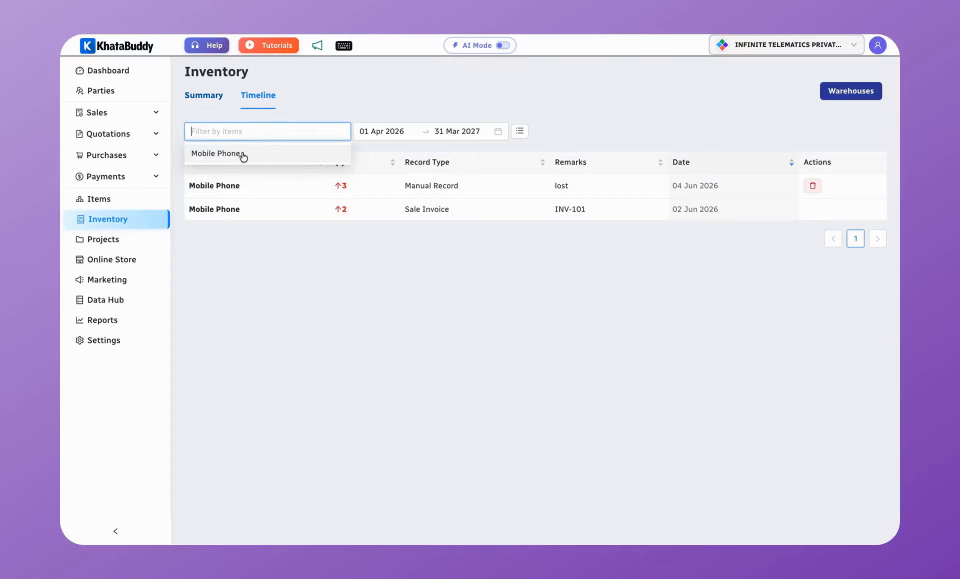
{"action": "left_click", "coordinate": [243, 155]}
{"action": "left_click", "coordinate": [338, 241]}
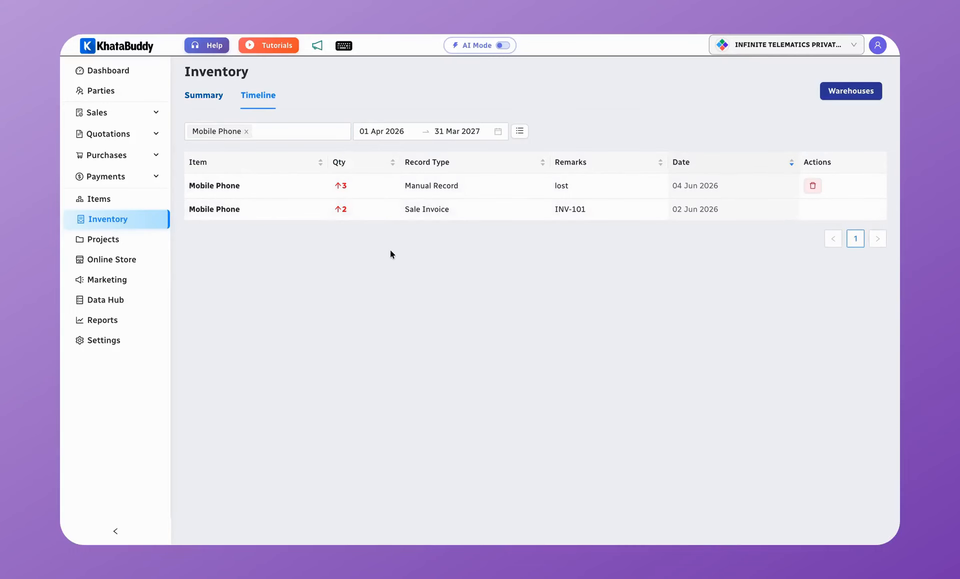
{"action": "left_click", "coordinate": [205, 97]}
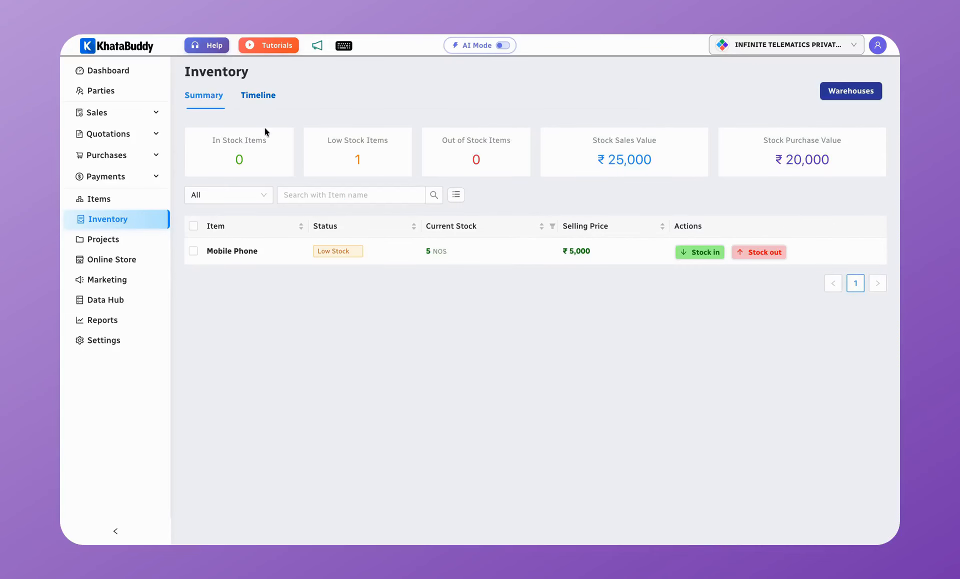
{"action": "left_click", "coordinate": [107, 71]}
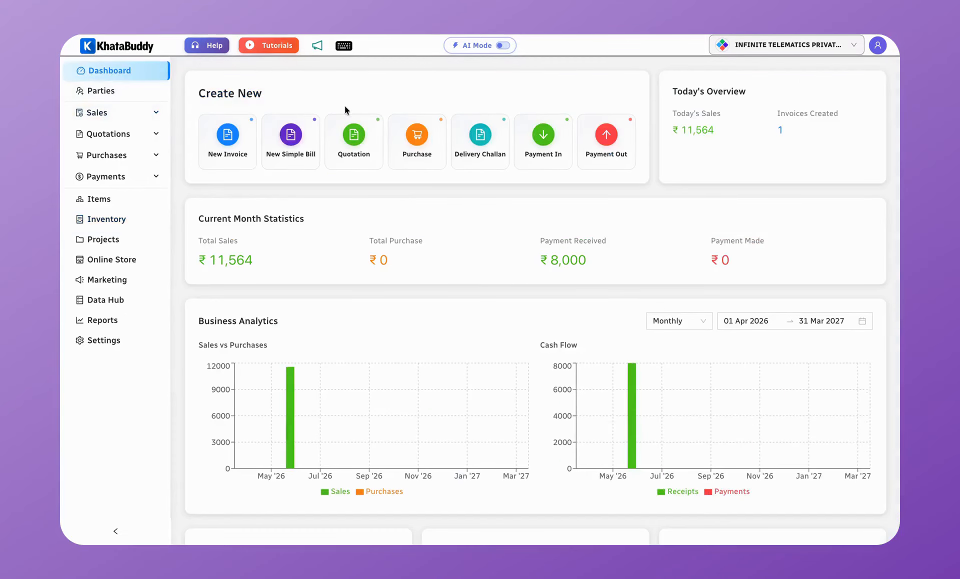
Step: Ask AI Mode for the customer's outstanding balance (₹3,564), turn AI Mode off, and open Contact Support
{"action": "left_click", "coordinate": [502, 45]}
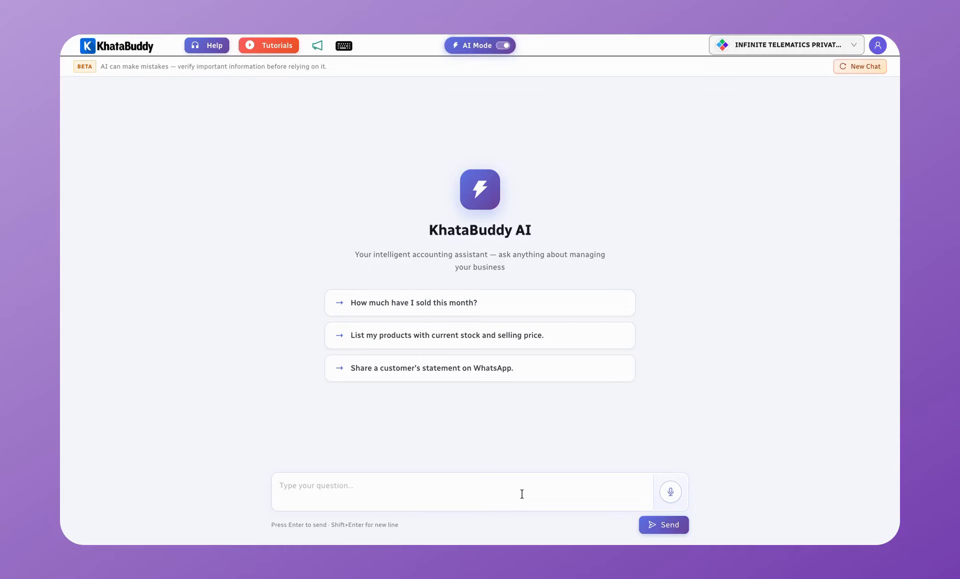
{"action": "type", "text": "te"}
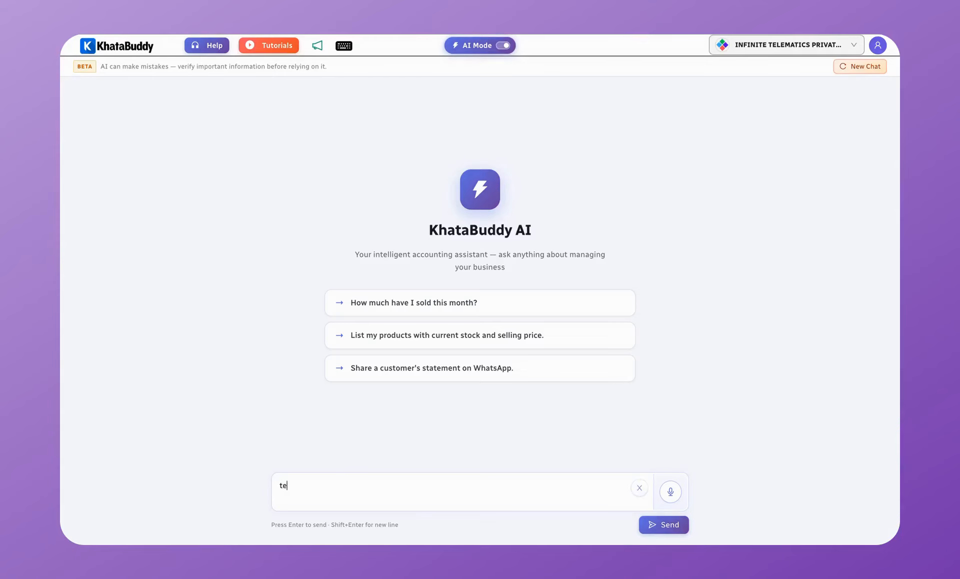
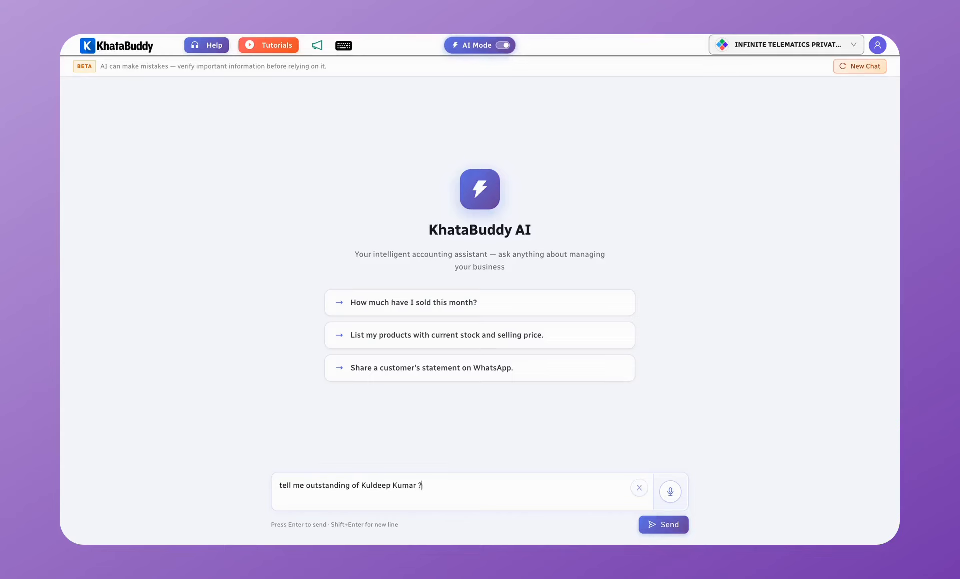
{"action": "key", "text": "Return"}
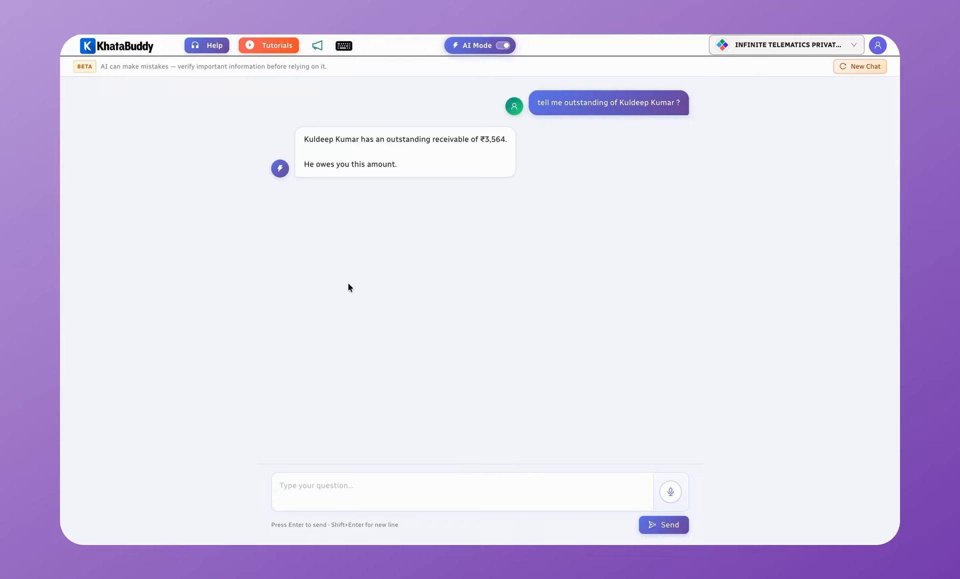
{"action": "left_click", "coordinate": [503, 45]}
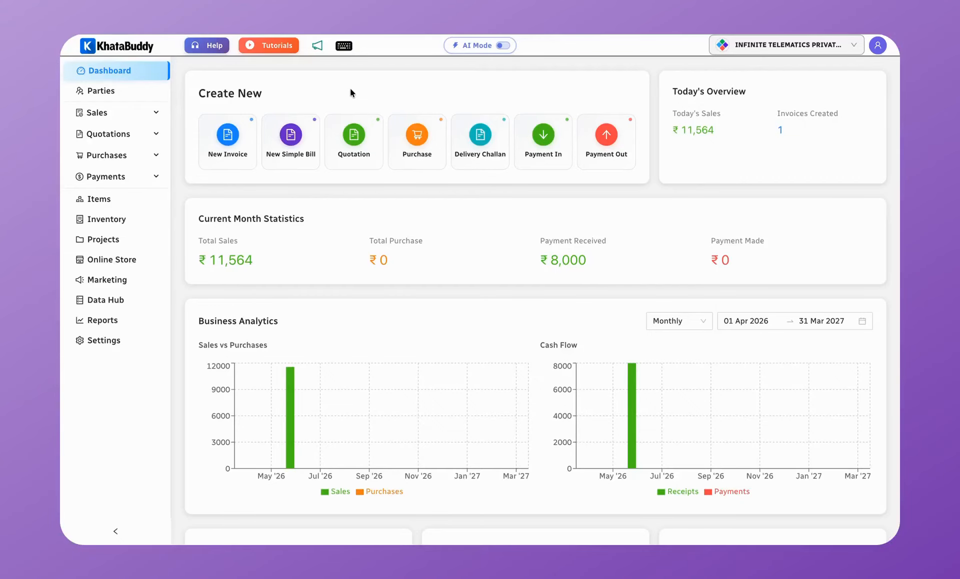
{"action": "left_click", "coordinate": [207, 45]}
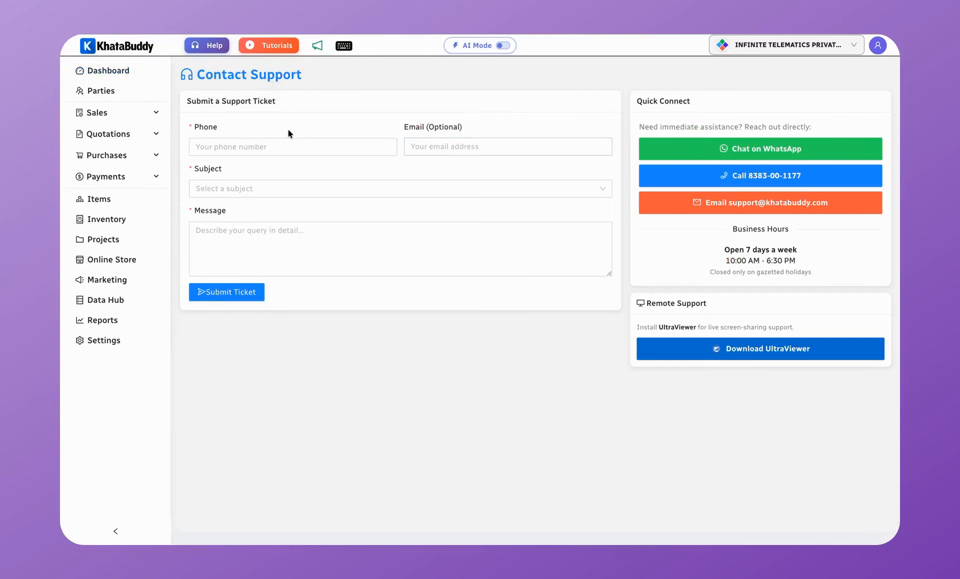